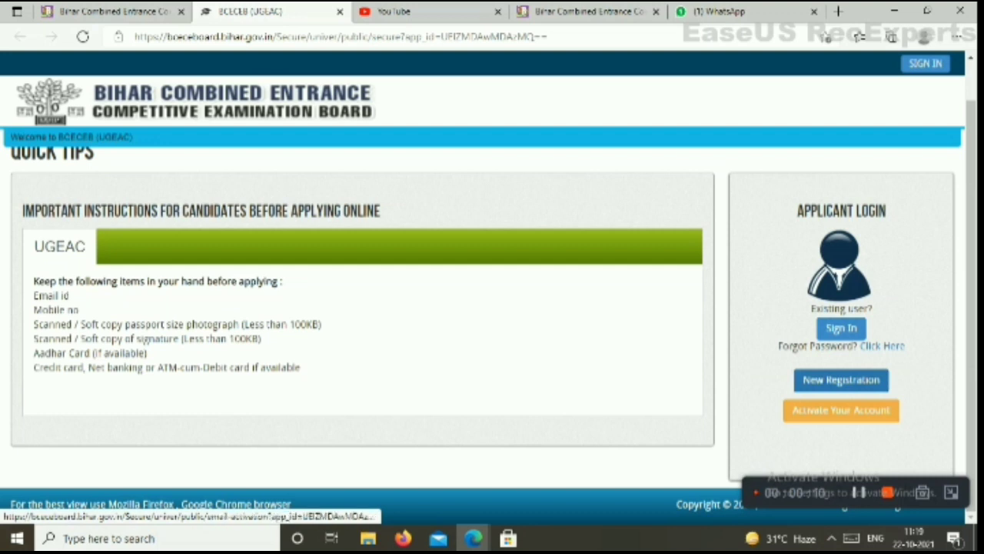
Dismiss the system tray icons, switch to the UGEAC-2021 tab and open Apply for UGEAC-2021
left_click(831, 538)
left_click(831, 538)
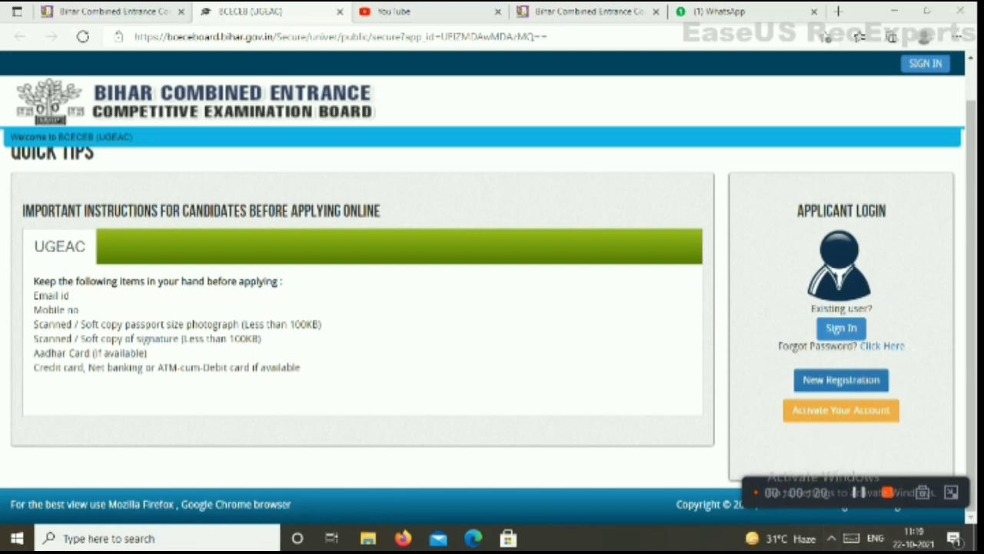
left_click(113, 11)
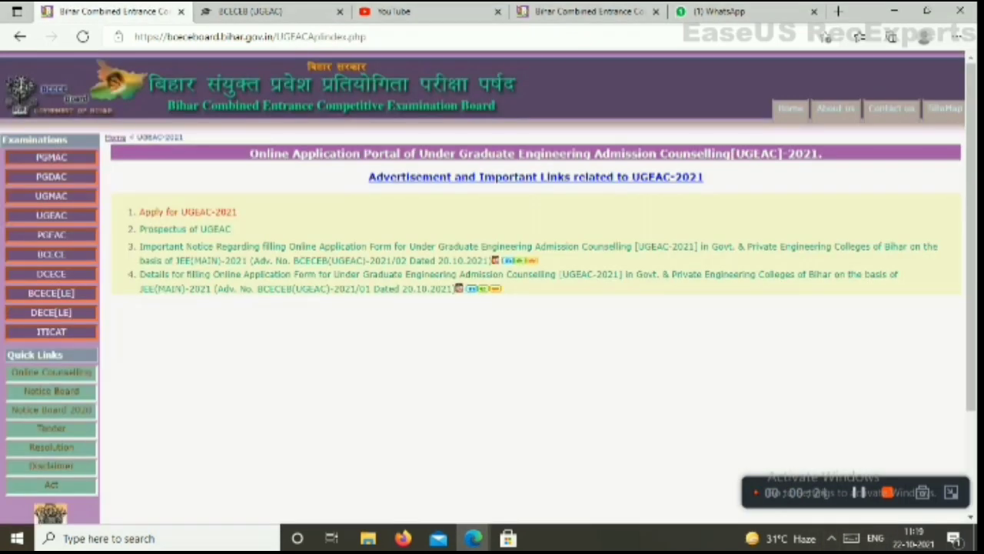
left_click(188, 212)
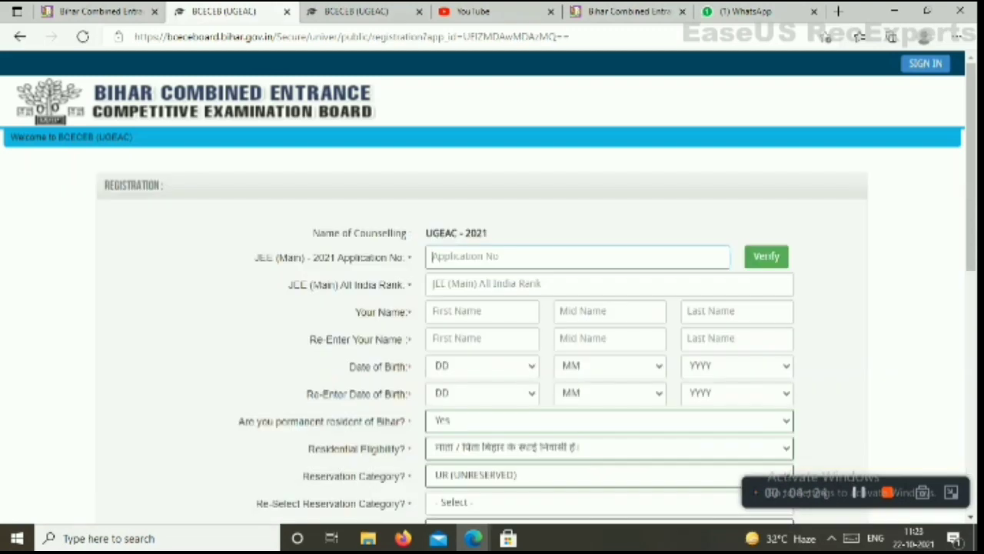
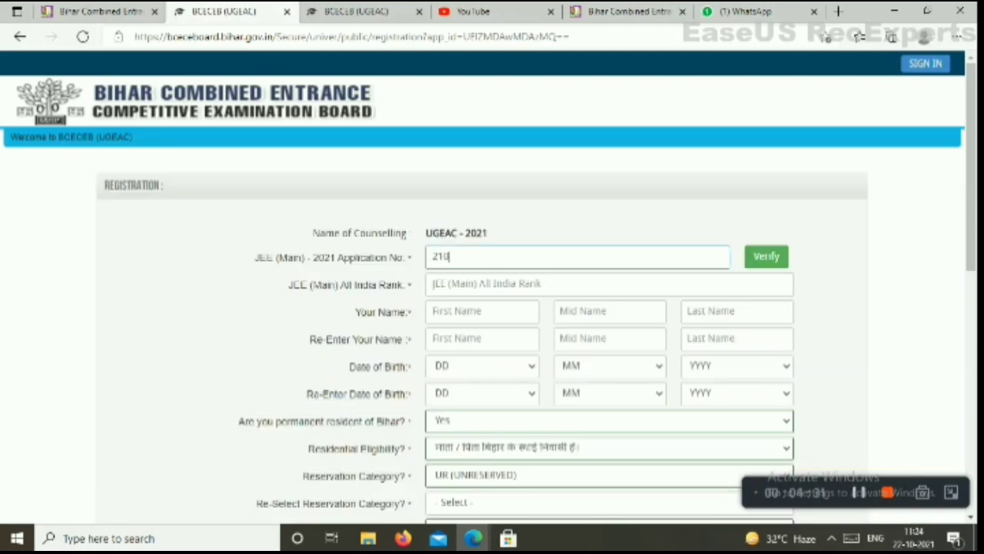
Type the applicant's JEE (Main) 2021 application number into the Application No. box
scroll(492, 331, "down", 5)
scroll(492, 330, "up", 5)
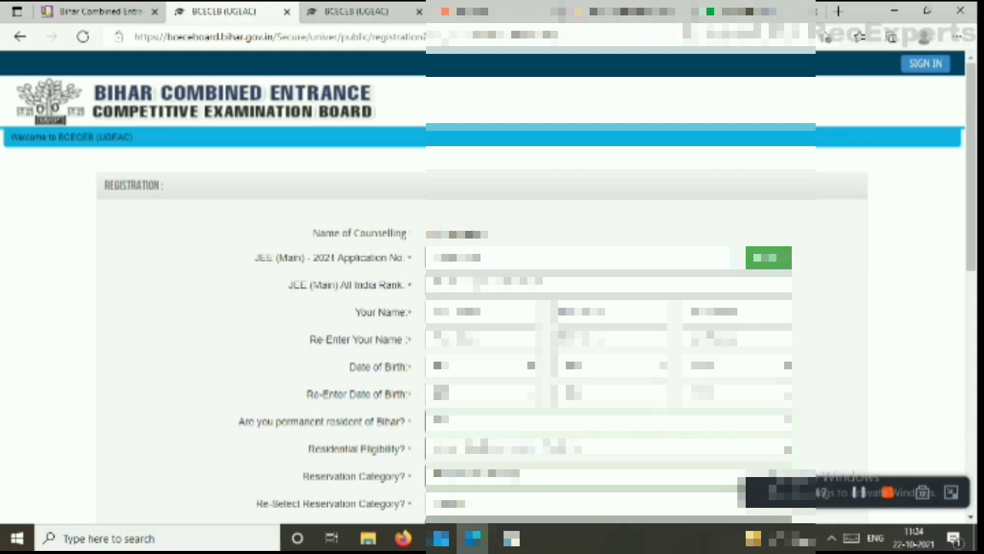
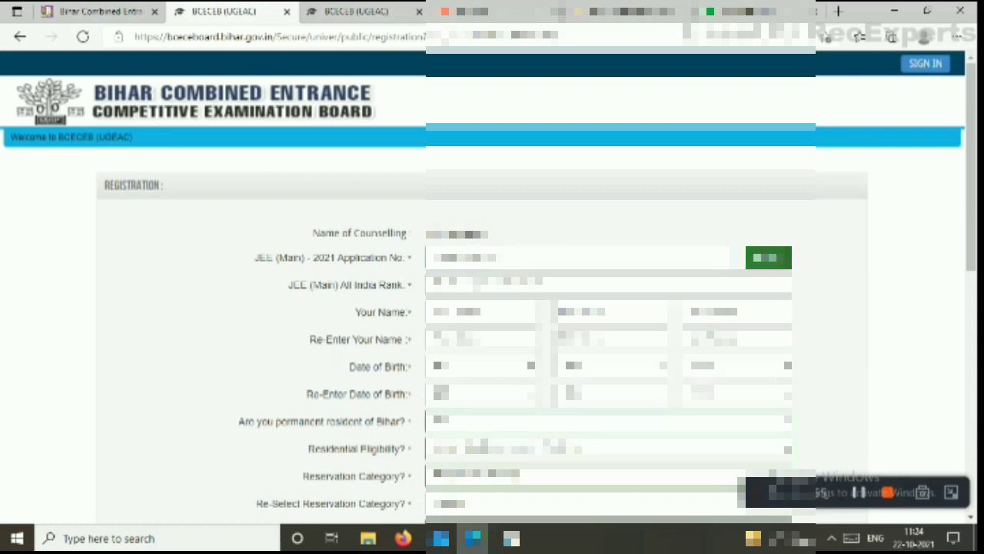
Enter the applicant's day, month and year of birth in the Date of Birth dialog and confirm
left_click(768, 257)
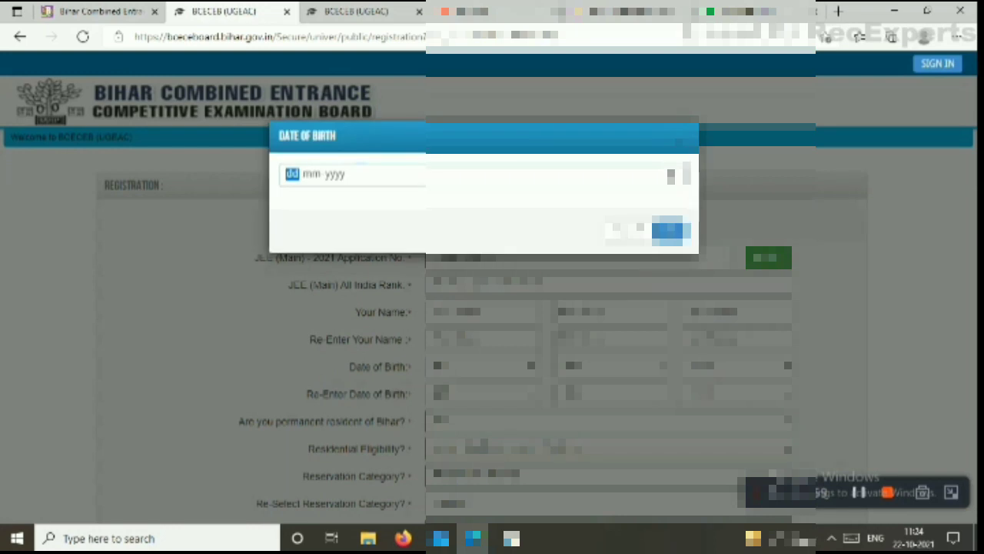
key("Right")
key("Left")
key("Return")
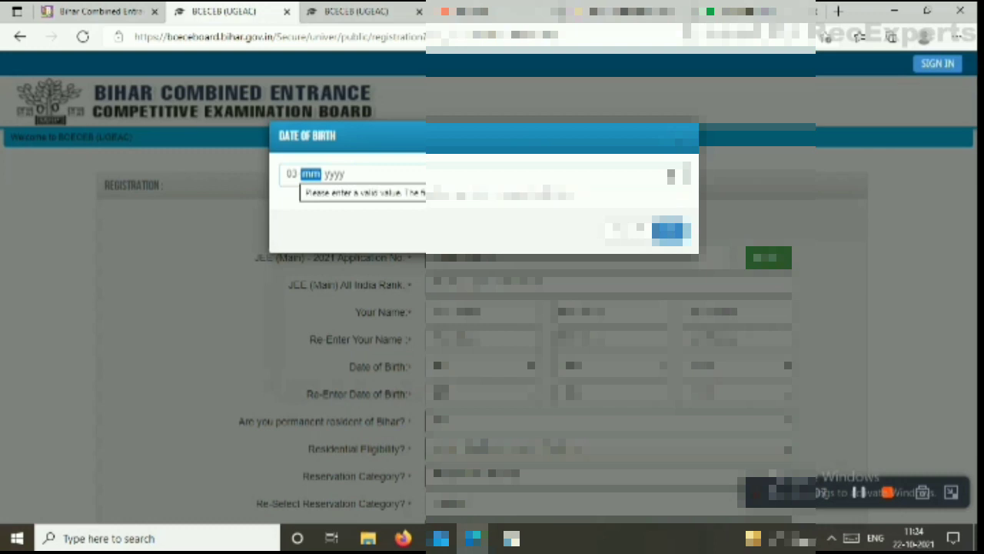
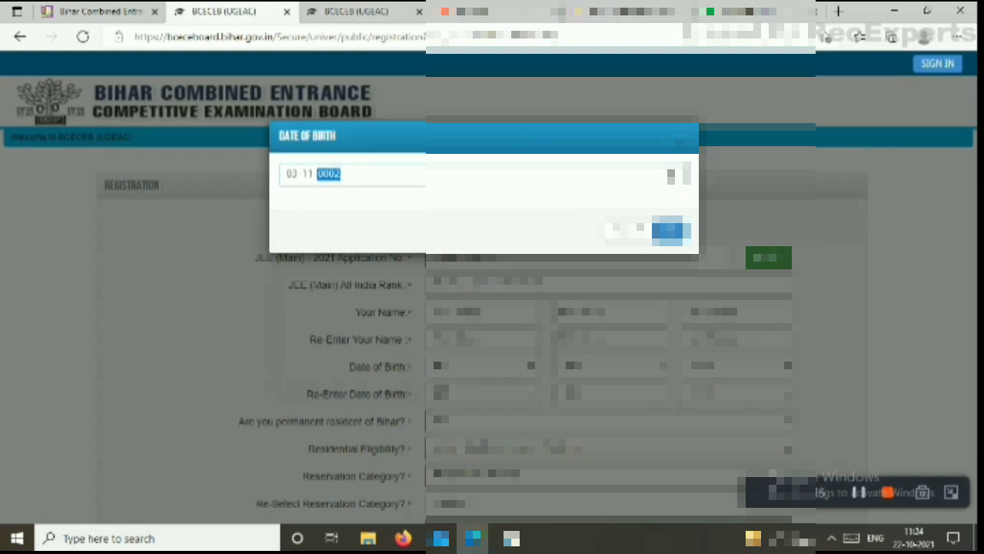
left_click(670, 231)
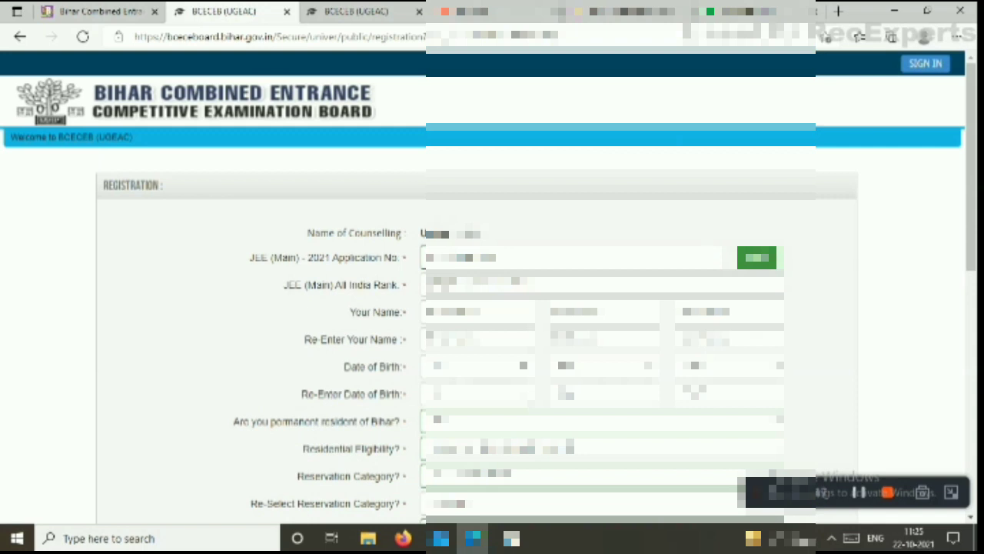
Re-enter the same date of birth in the Re-Enter Date of Birth field and confirm
type("01")
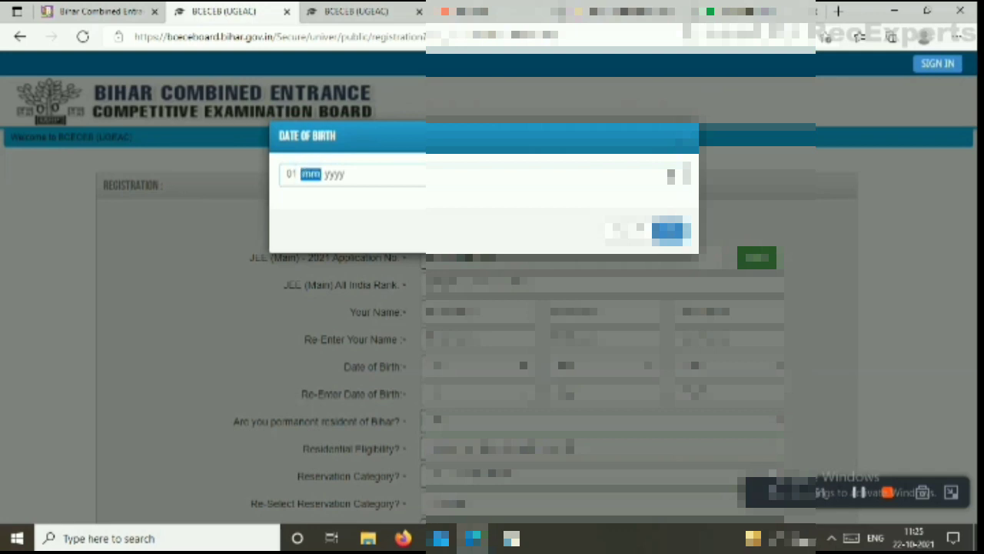
key("shift+Tab")
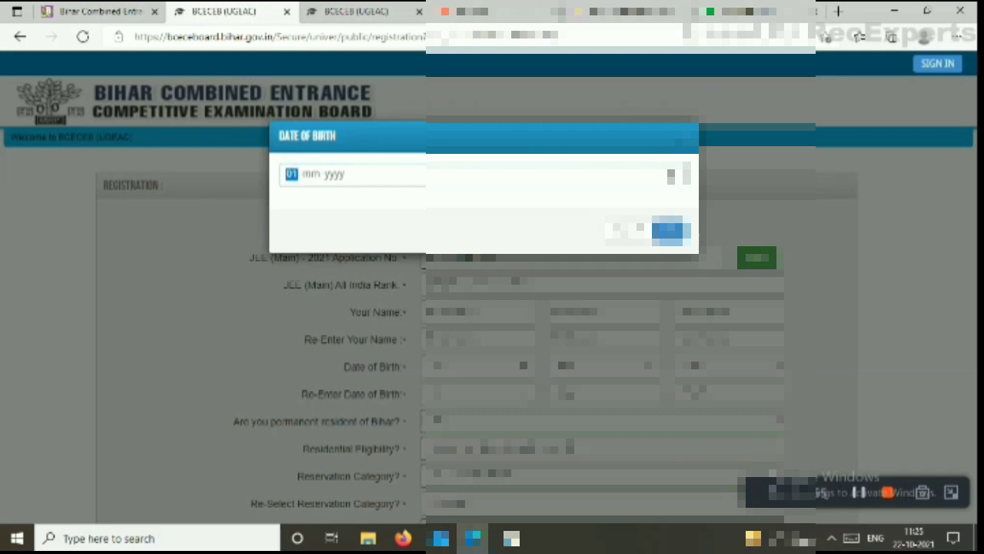
type("03-11-")
type("2004")
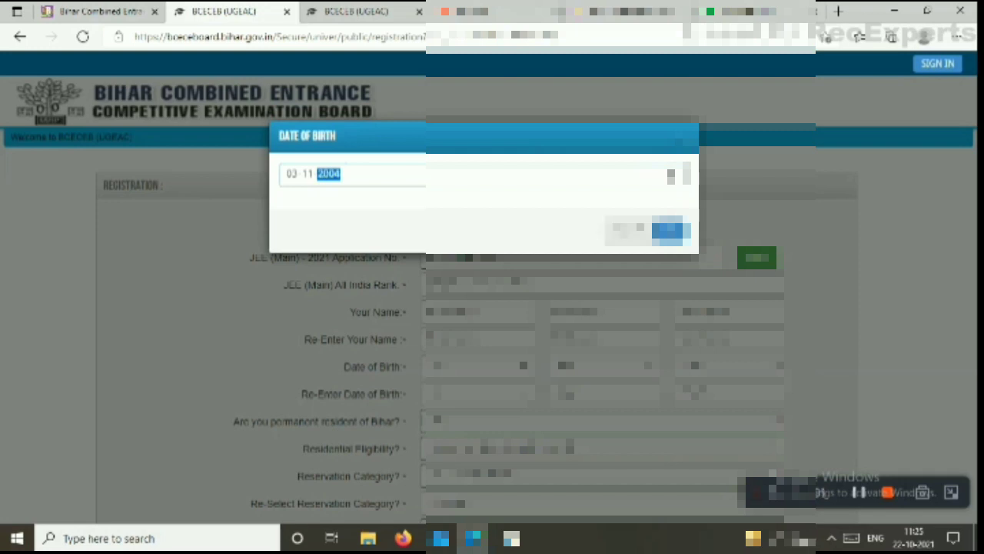
key("Tab")
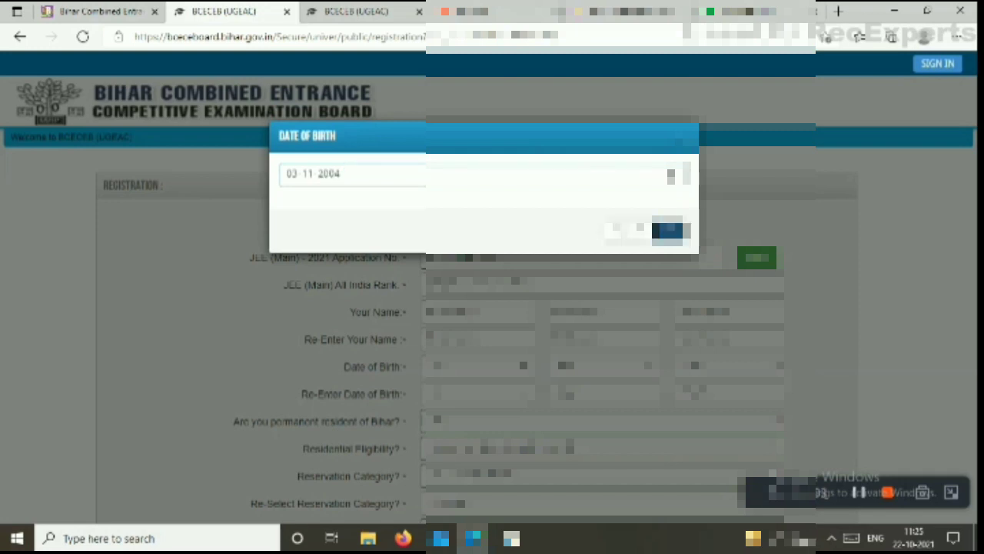
left_click(669, 231)
Choose the second option under Re-Select Reservation Category, leaving residential eligibility unchanged
scroll(516, 332, "down", 1)
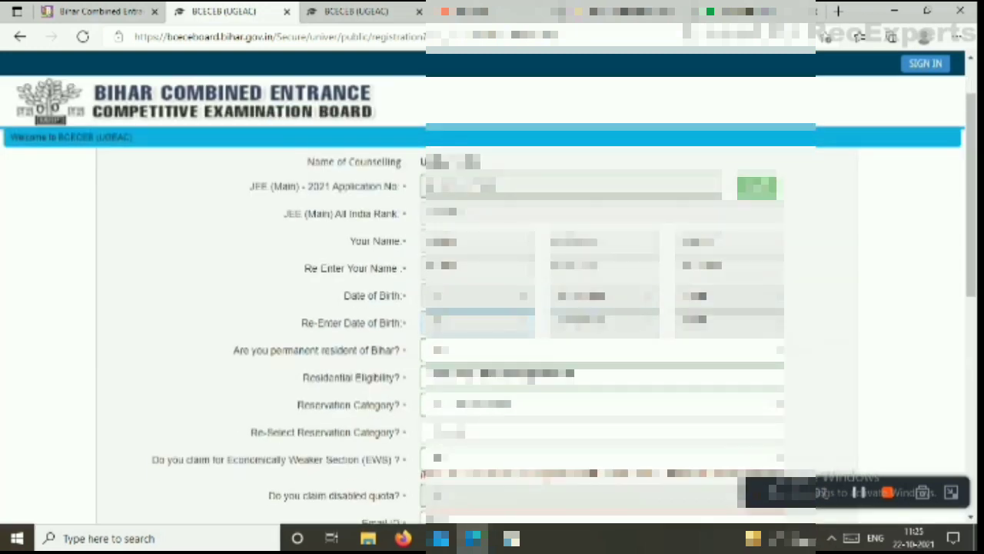
scroll(517, 332, "down", 1)
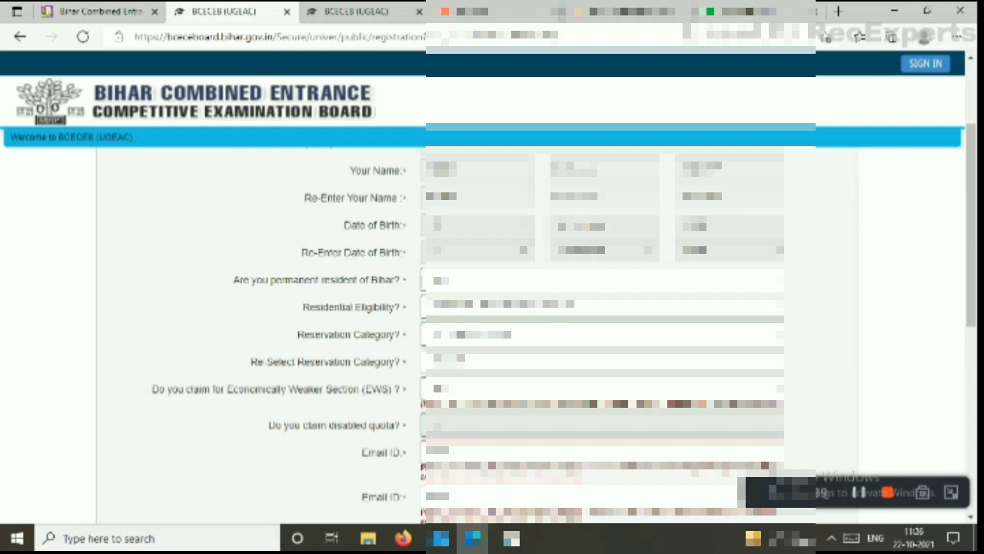
left_click(530, 307)
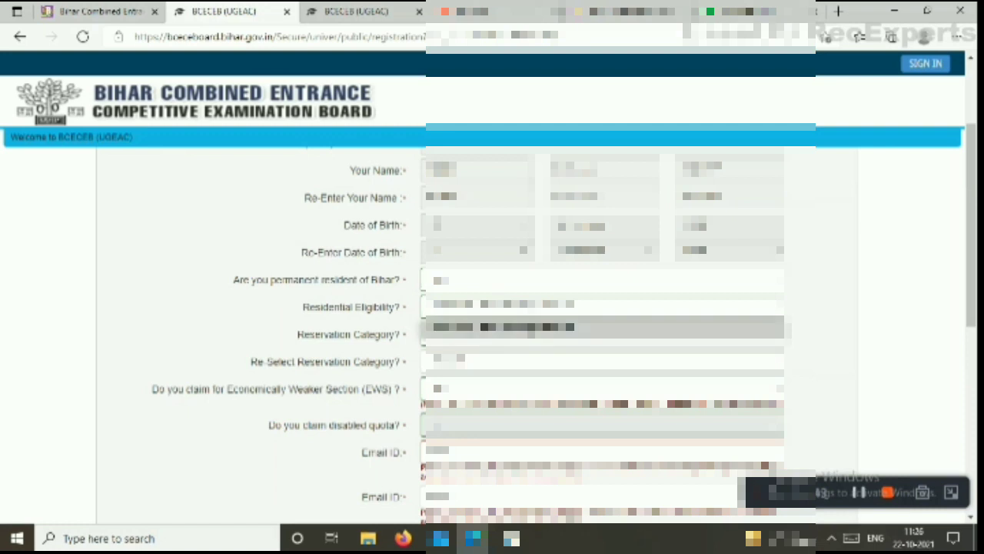
key("Return")
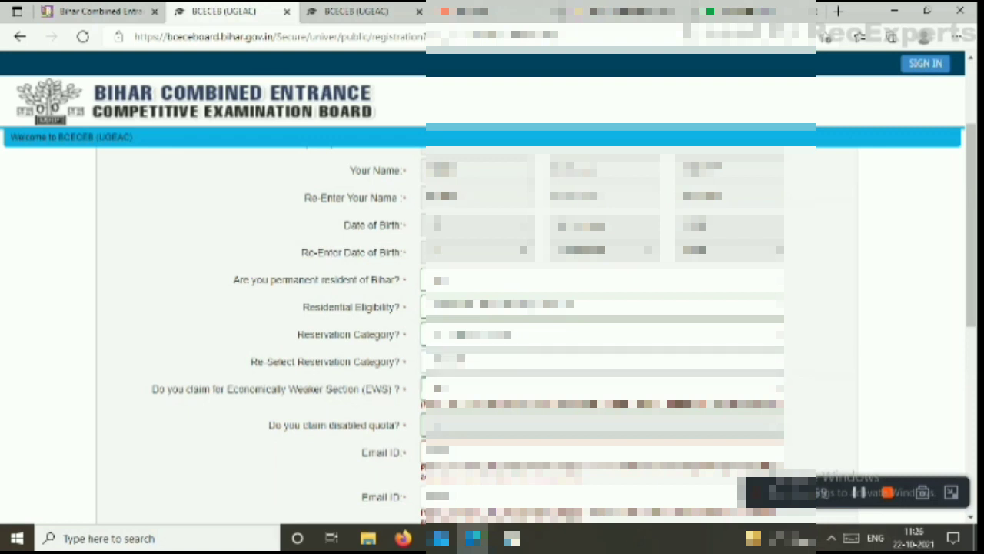
left_click(602, 361)
left_click(603, 398)
left_click(603, 361)
left_click(603, 397)
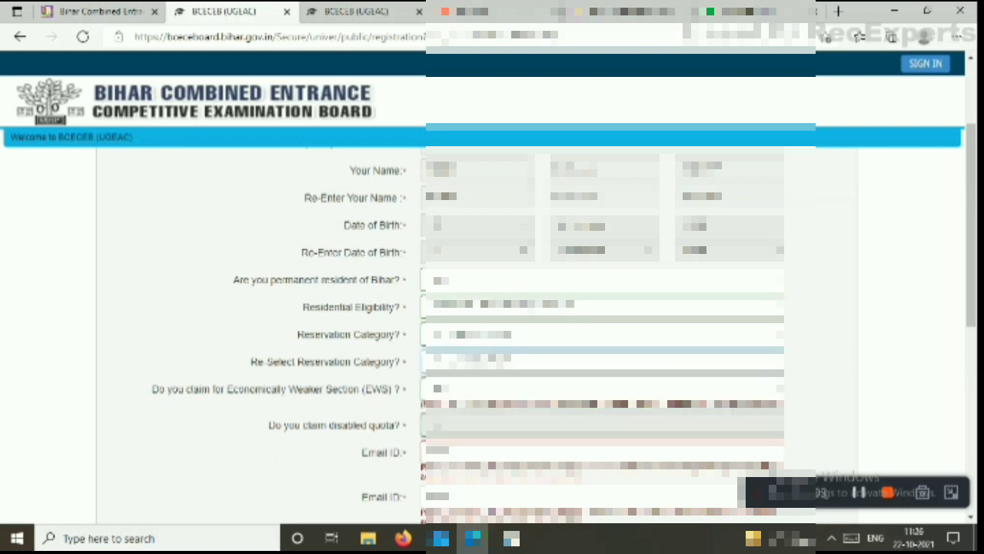
left_click(602, 389)
scroll(603, 331, "down", 4)
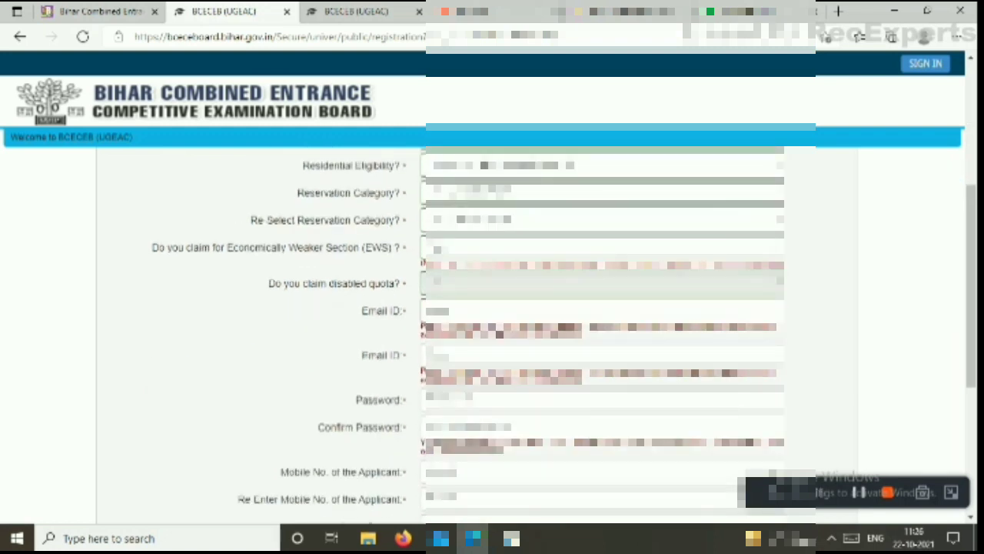
left_click(603, 311)
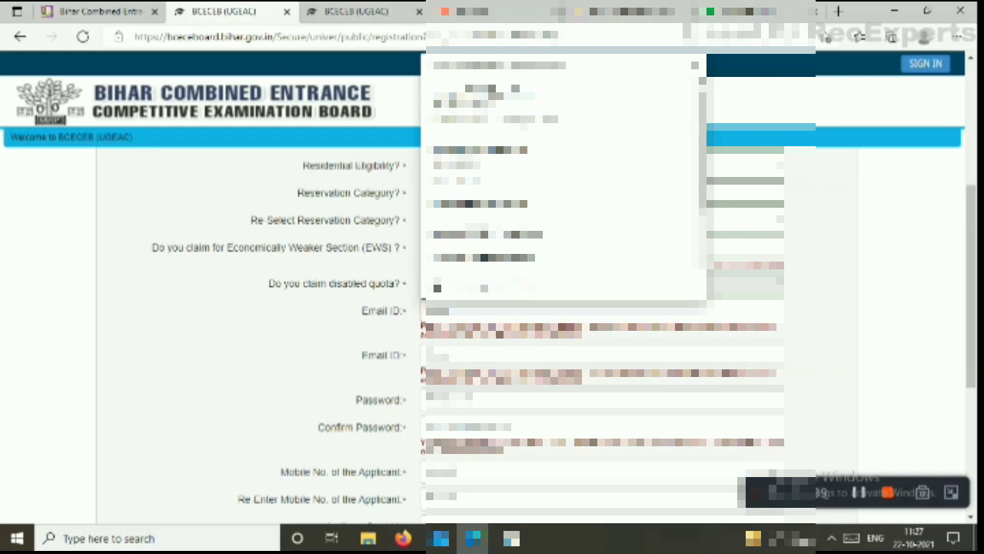
Retype the applicant's e-mail address in the second Email ID box, since copying is blocked
scroll(565, 284, "down", 1)
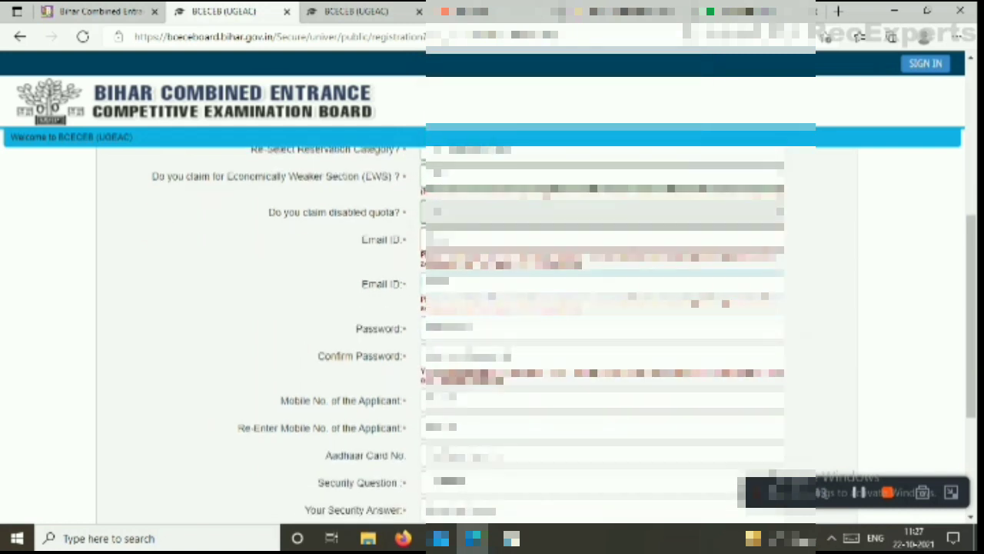
left_click(565, 285)
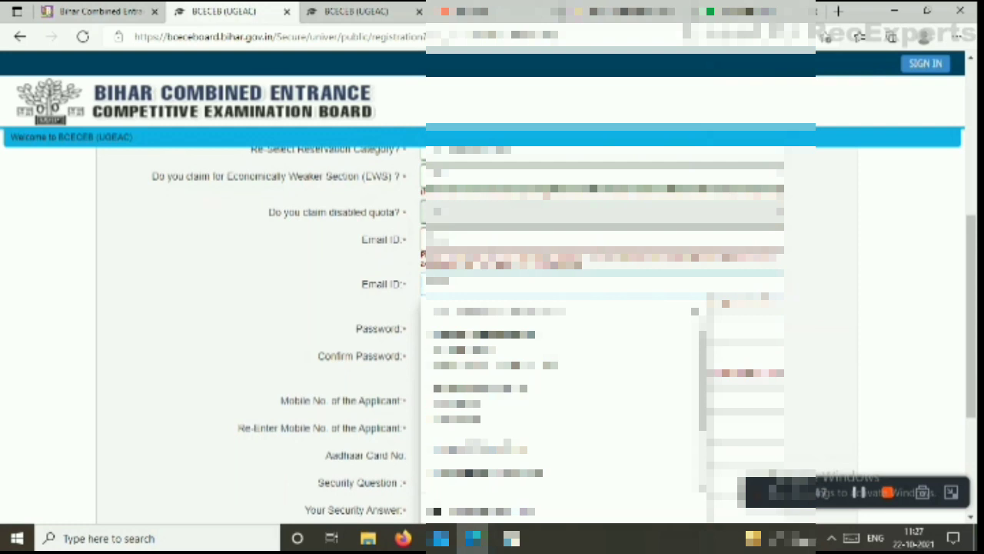
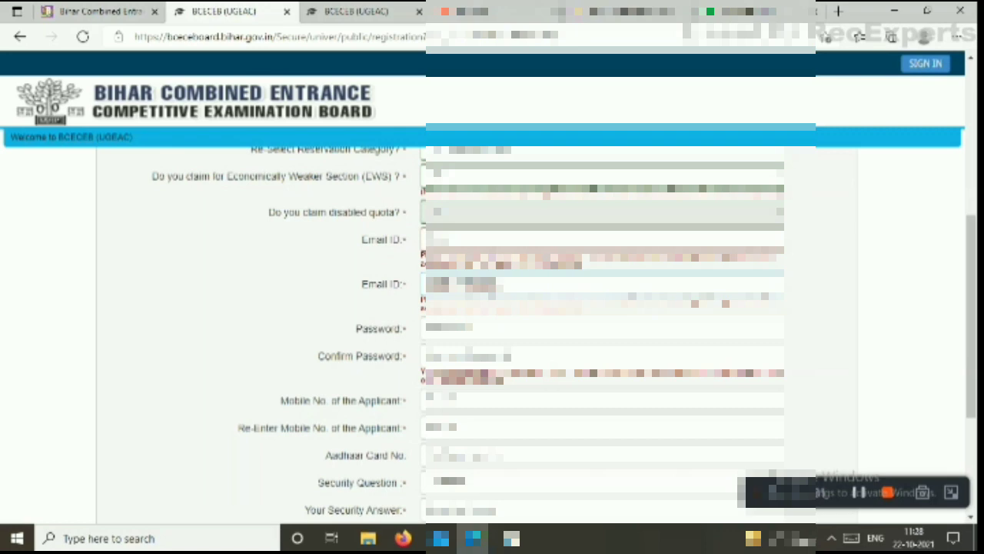
left_click_drag(500, 284, 462, 284)
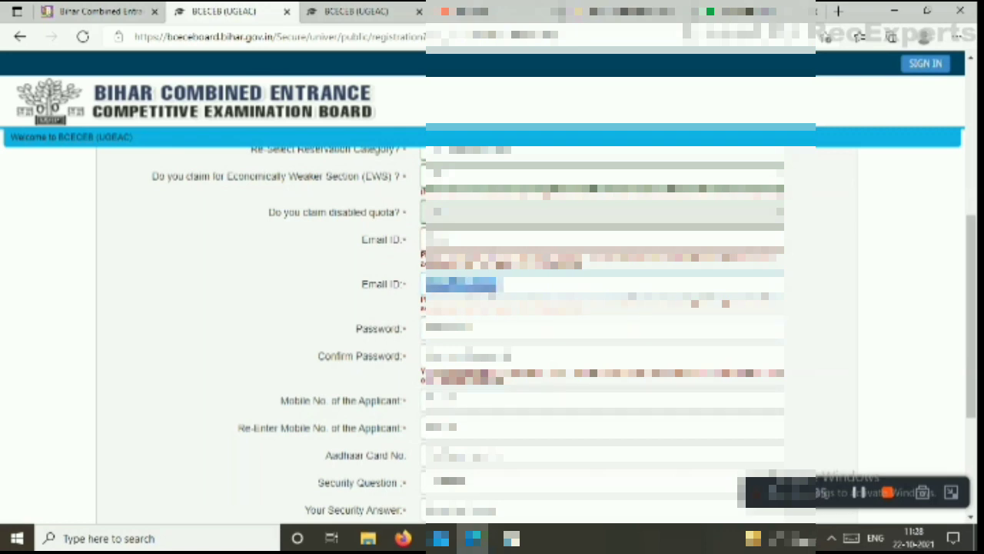
key("ctrl+c")
key("Return")
key("BackSpace")
key("BackSpace")
key("BackSpace")
key("BackSpace")
key("BackSpace")
key("BackSpace")
key("BackSpace")
key("BackSpace")
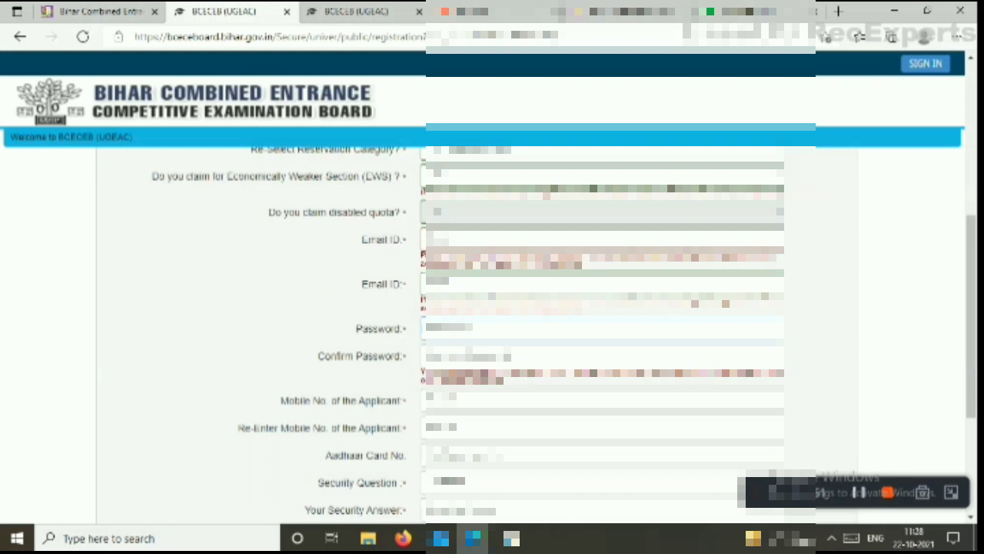
Enter the password and Confirm Password, then the mobile number and its re-entry
type("••••")
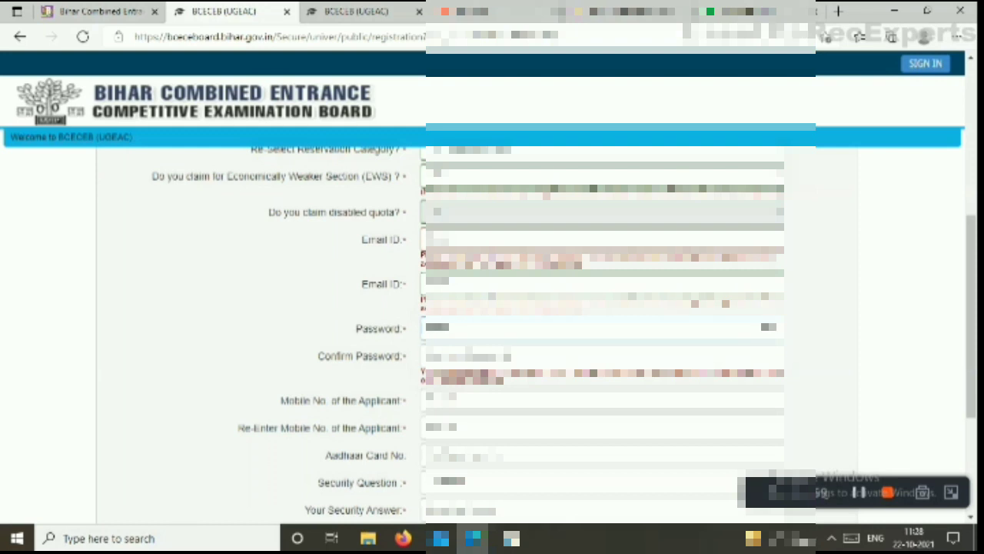
type("•••••••••")
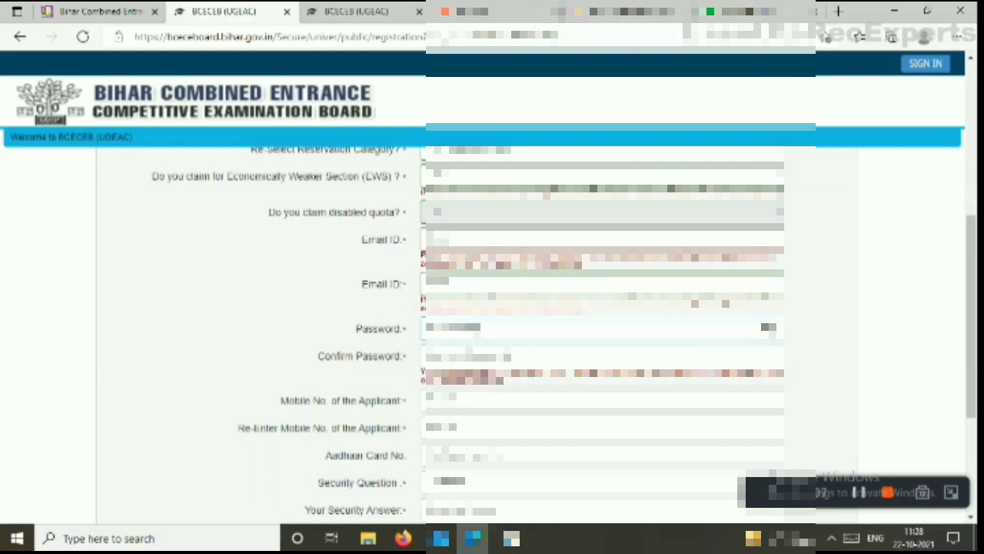
key("Tab")
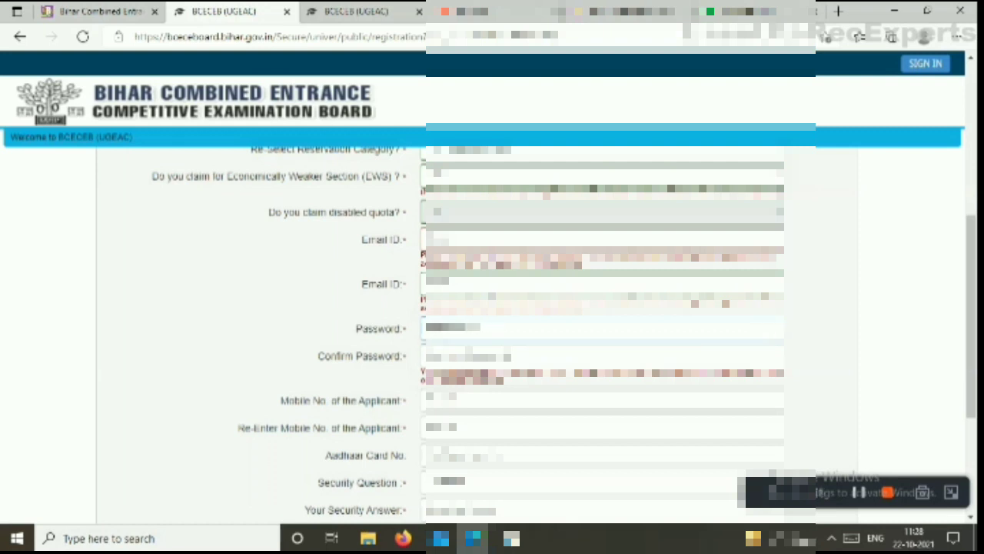
type("•")
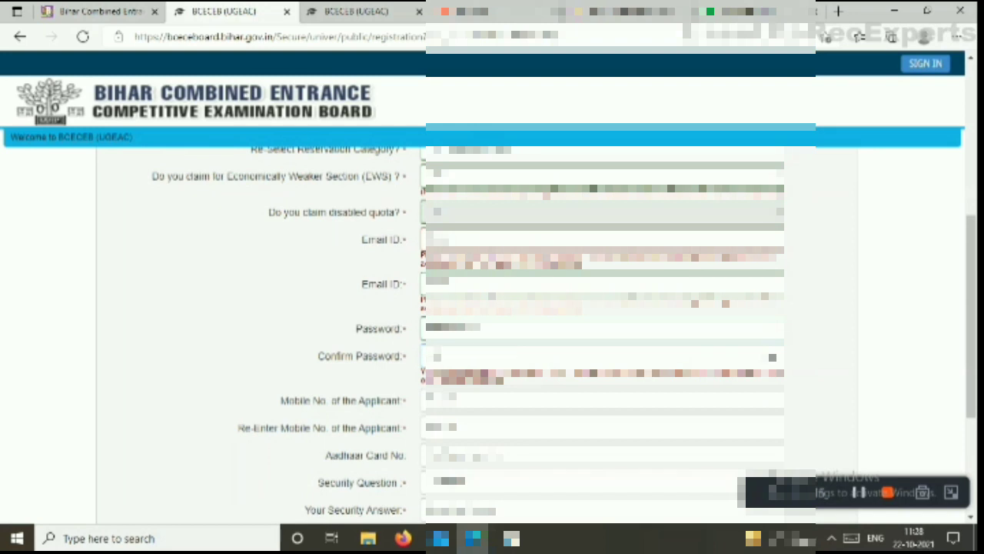
type("•••••••••••")
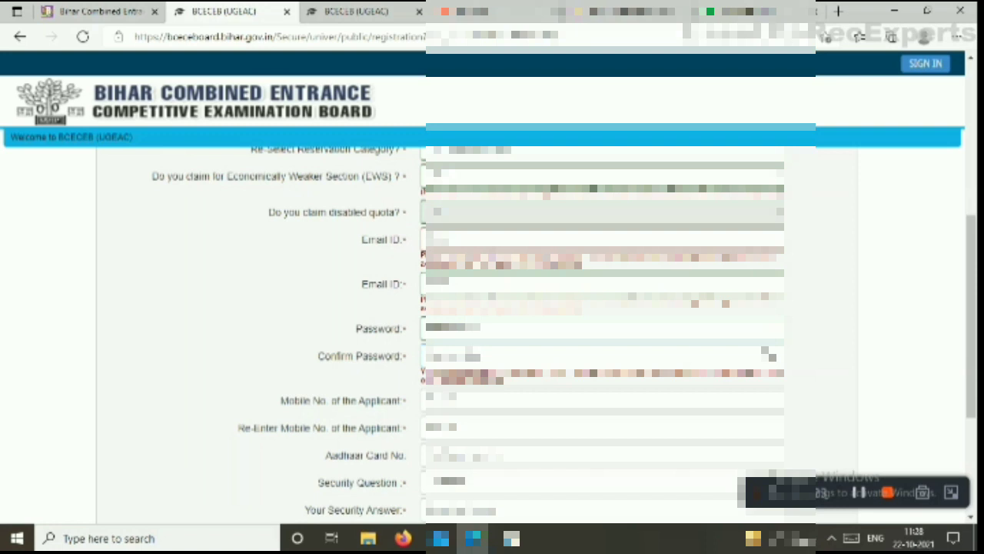
key("Tab")
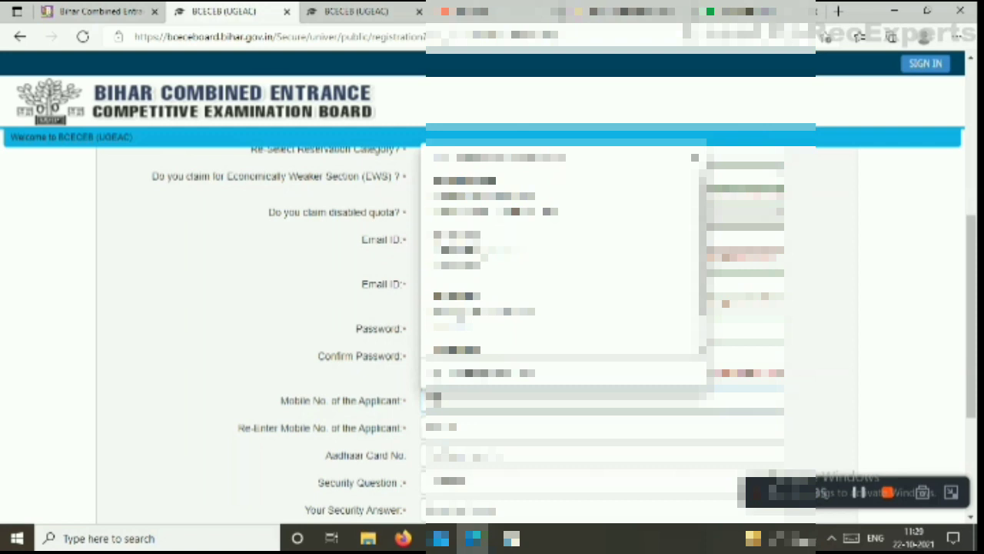
type("•")
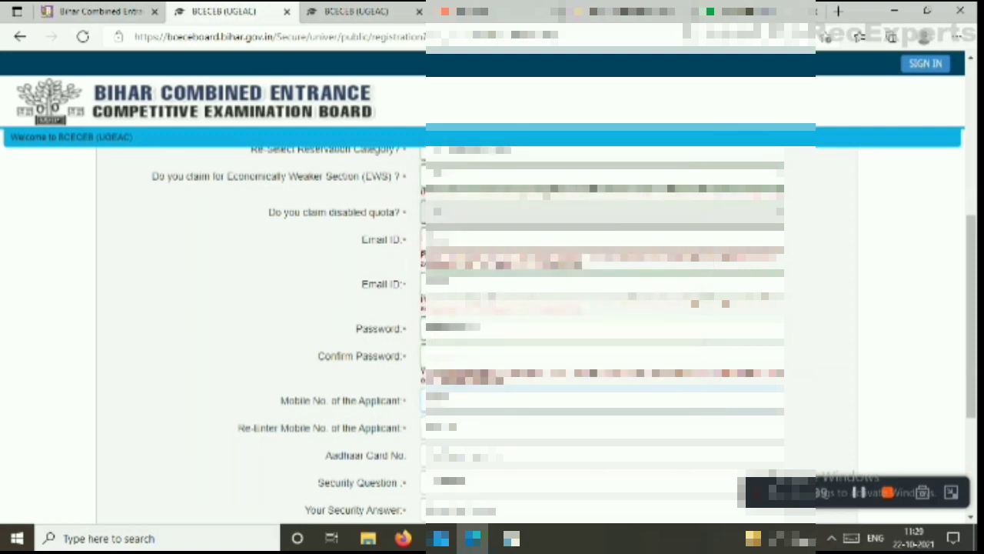
type("••••••")
left_click(471, 427)
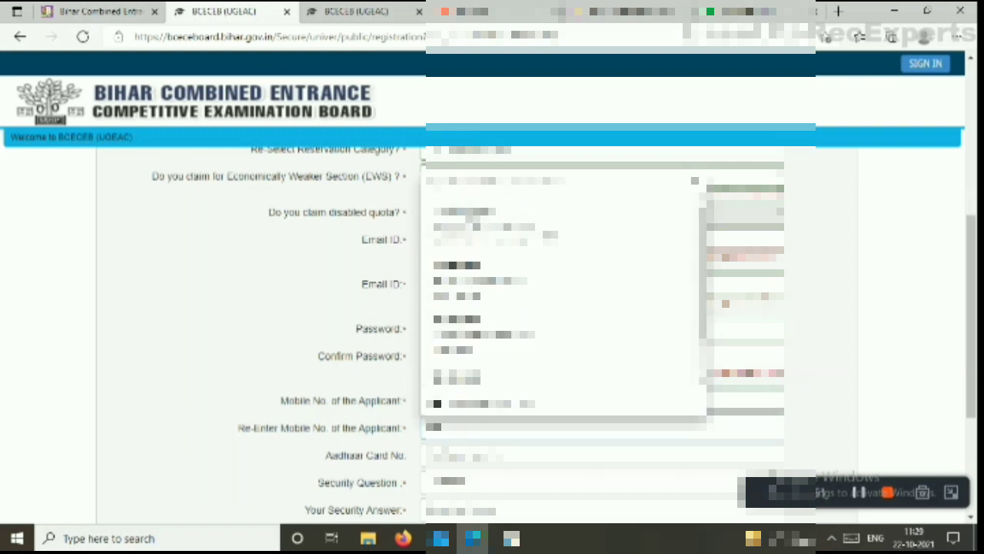
type("•••")
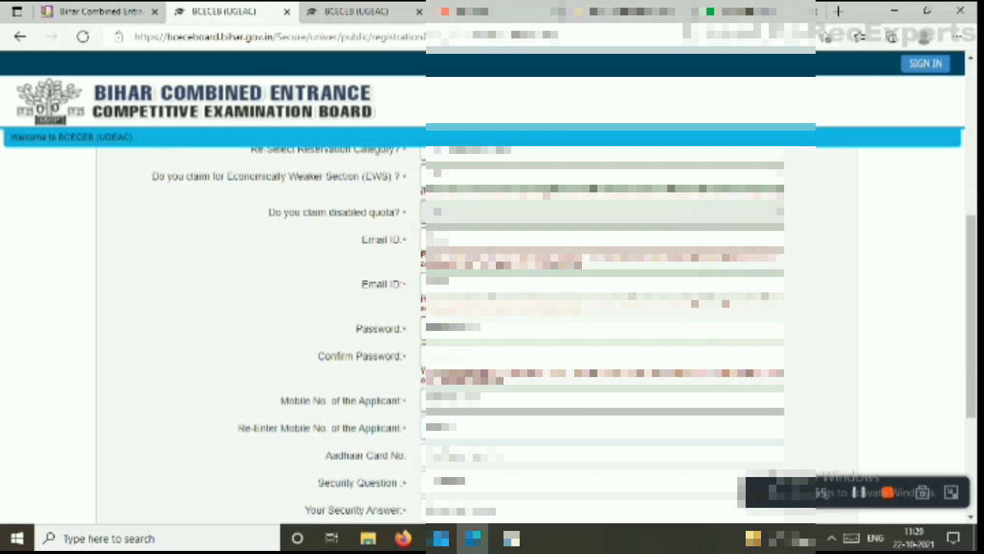
type("••")
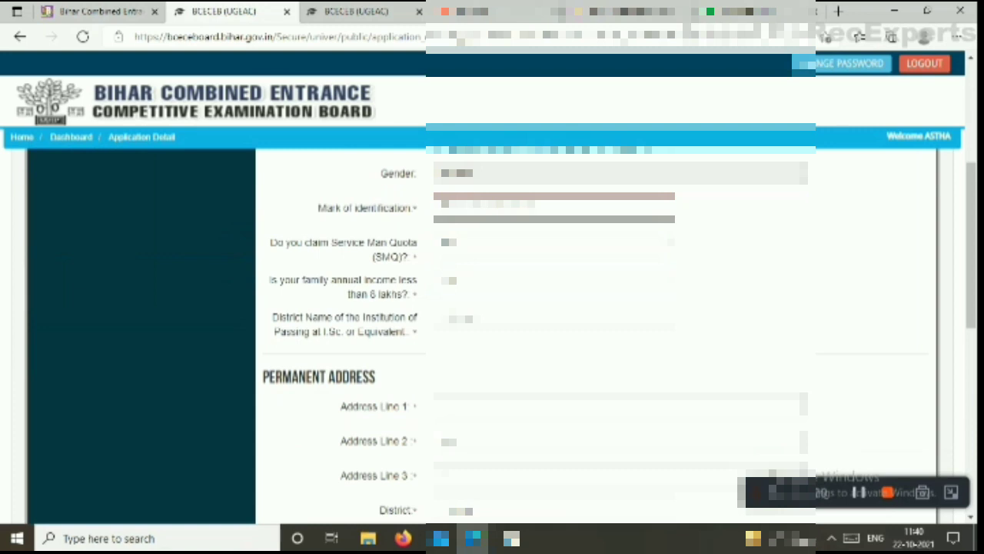
Fill the mark of identification, answer the family income question, and pick the institution's district
left_click(553, 207)
type("a")
type("on the")
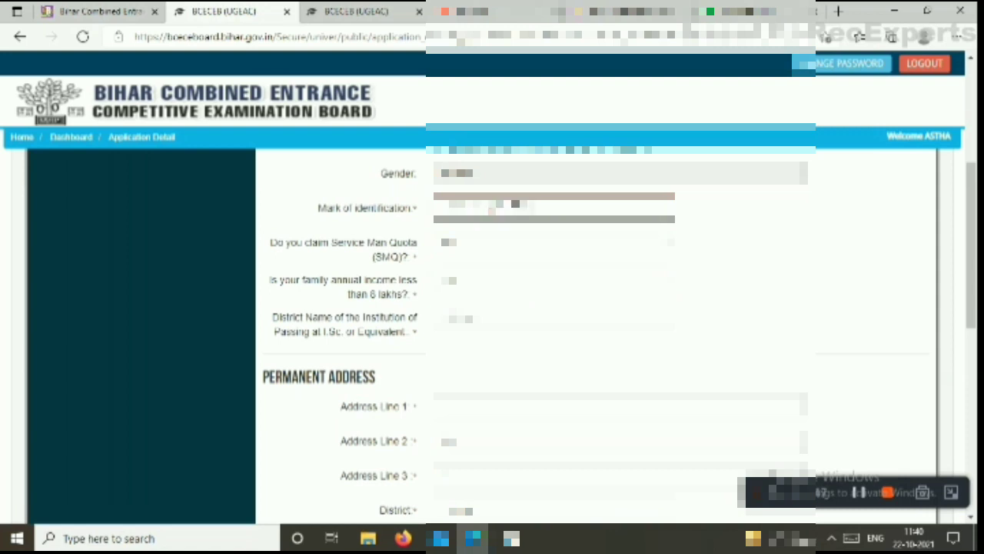
type("r")
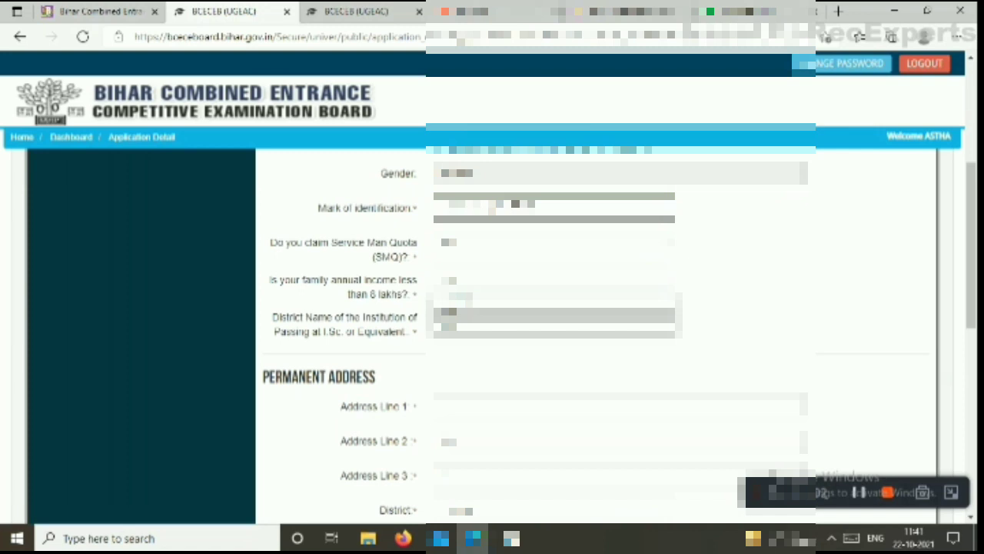
left_click(461, 329)
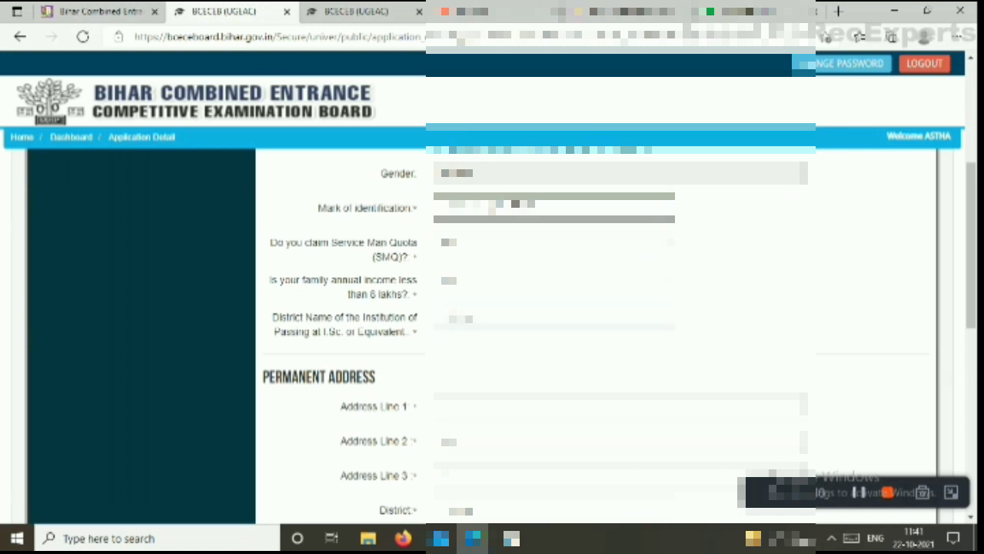
left_click(554, 318)
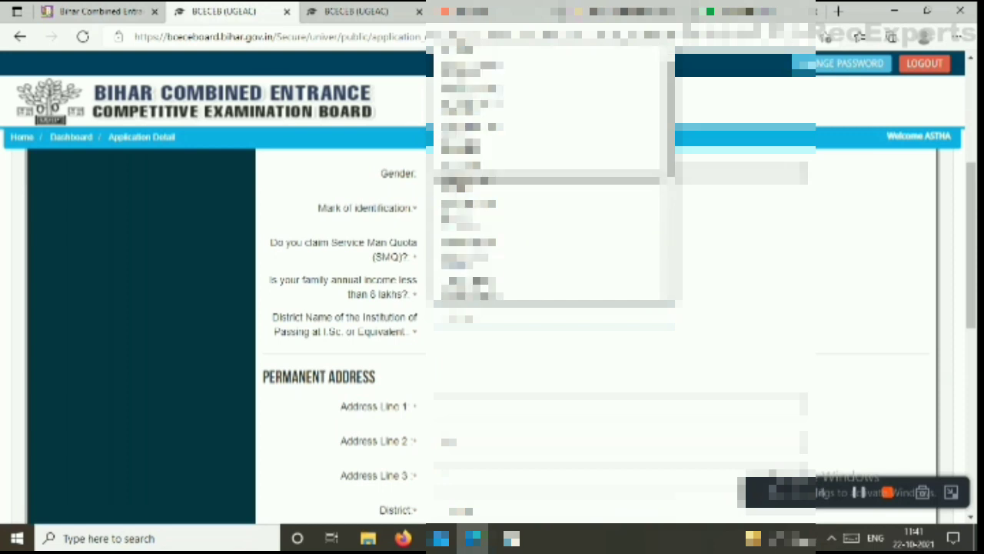
left_click_drag(671, 150, 671, 204)
scroll(539, 280, "up", 5)
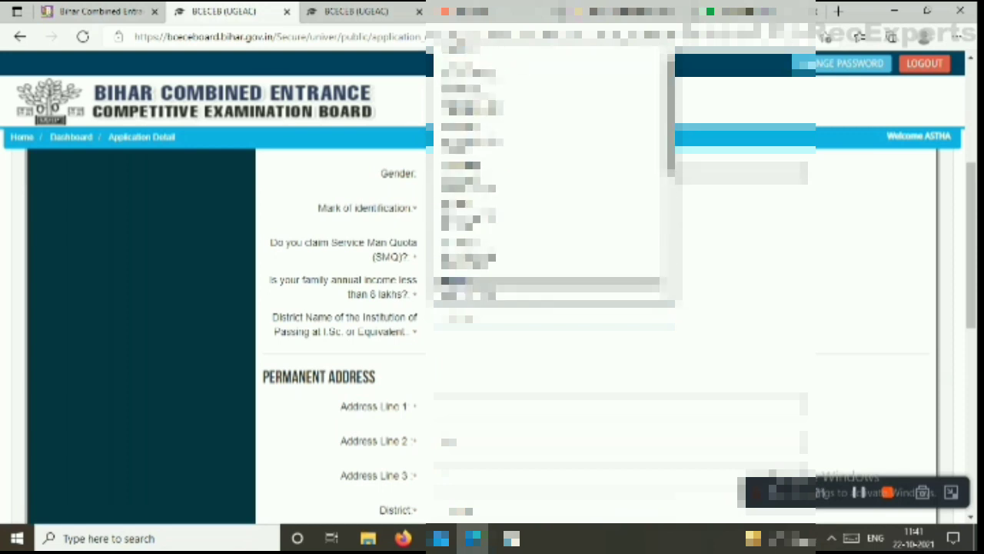
left_click(477, 89)
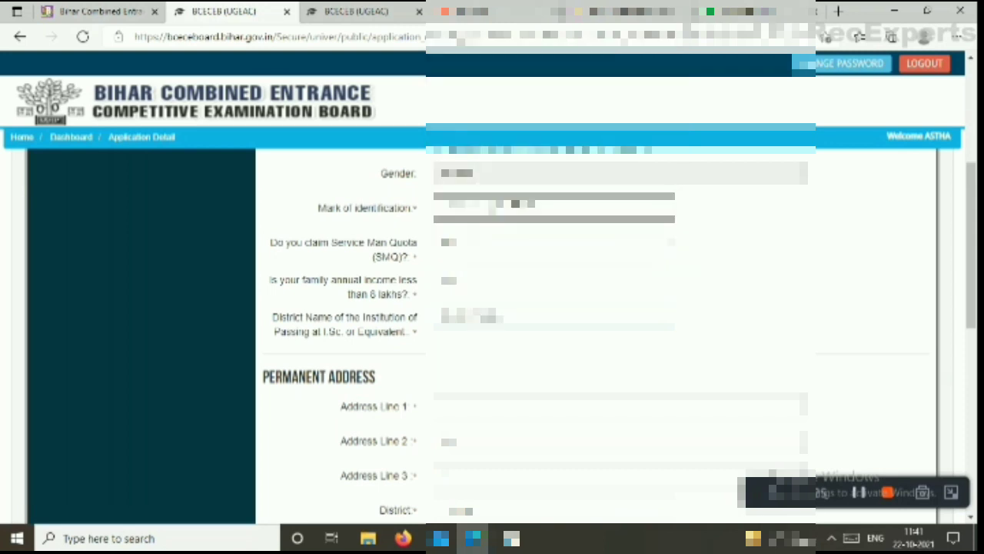
Apply the browser's saved address suggestion to the permanent address fields
scroll(538, 307, "down", 3)
left_click(615, 193)
key("Down")
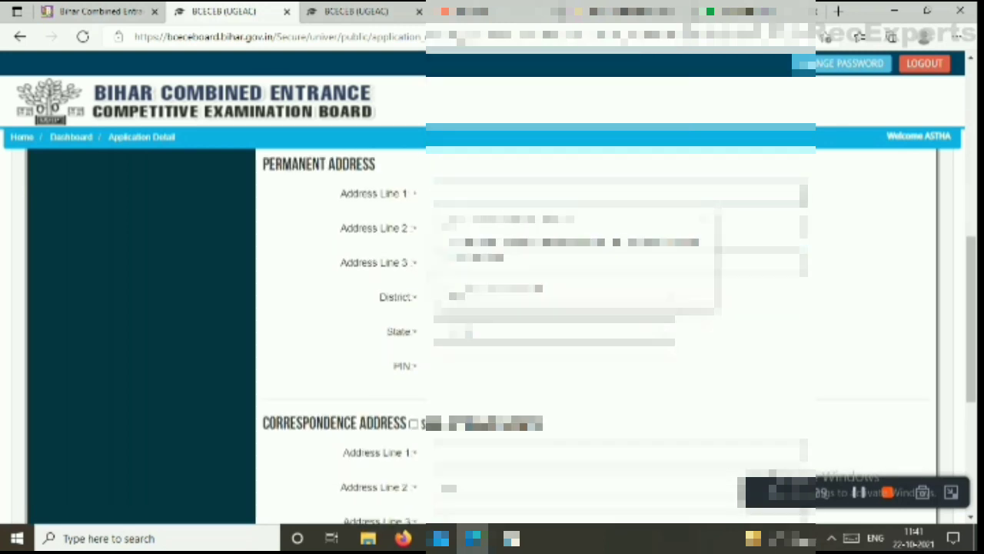
key("Return")
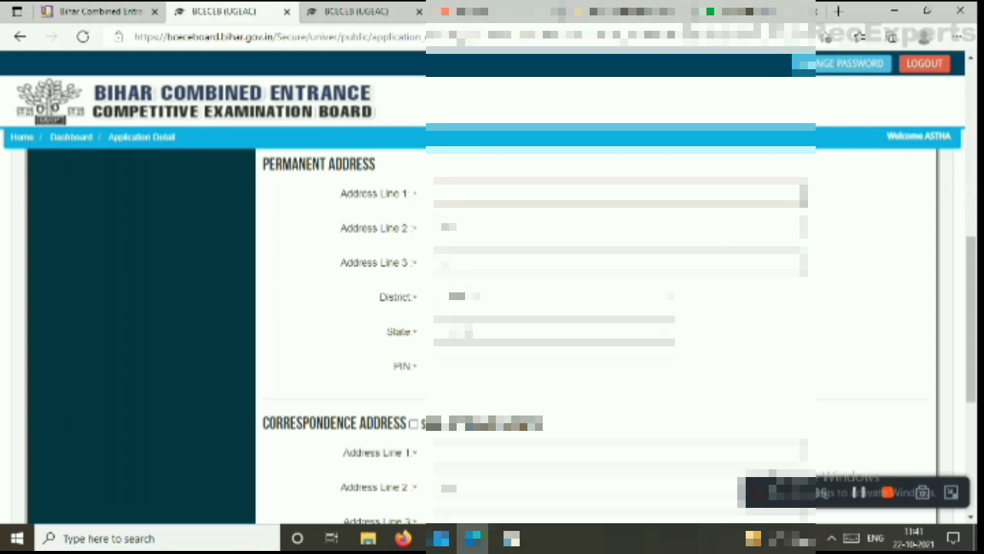
left_click(538, 366)
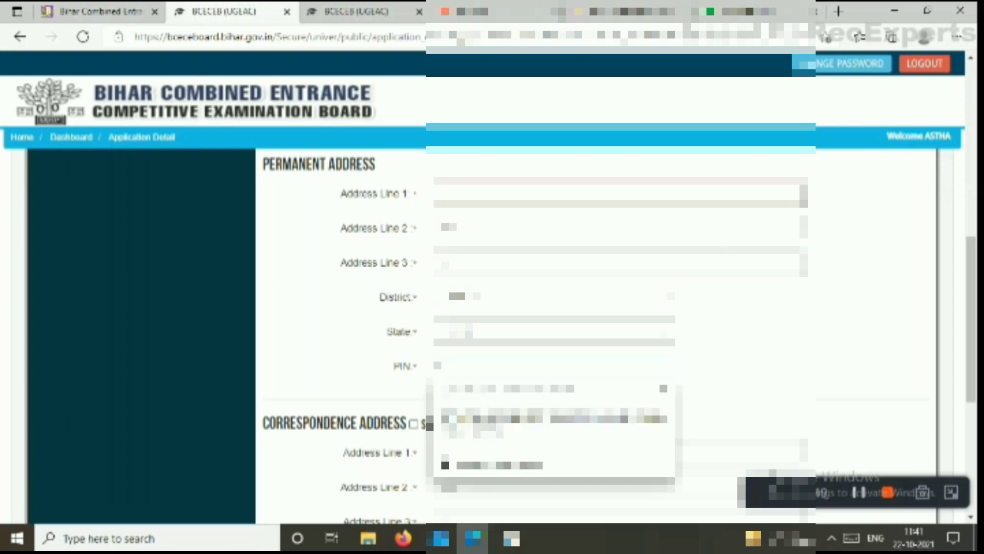
left_click(538, 194)
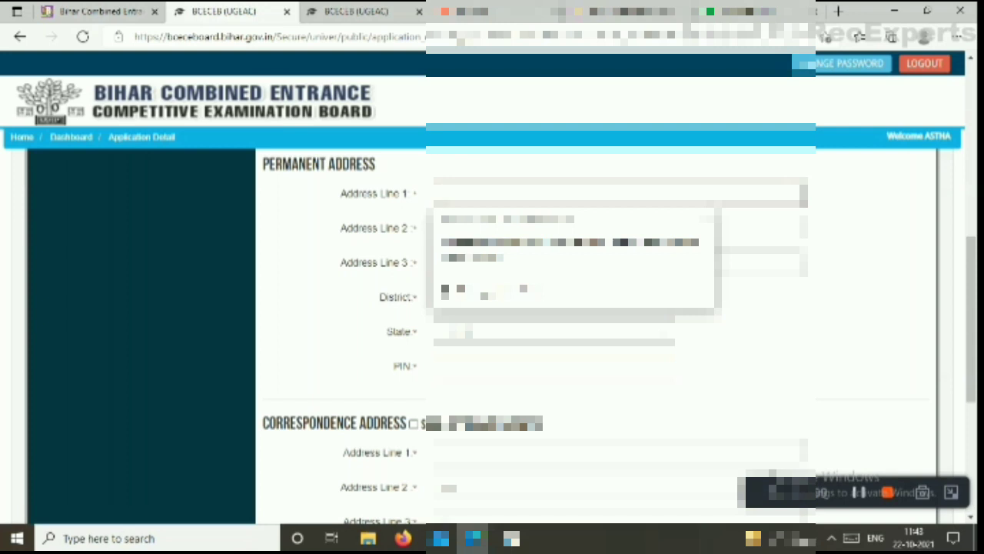
Type the street and locality into permanent Address Lines 1 and 2
scroll(492, 308, "down", 4)
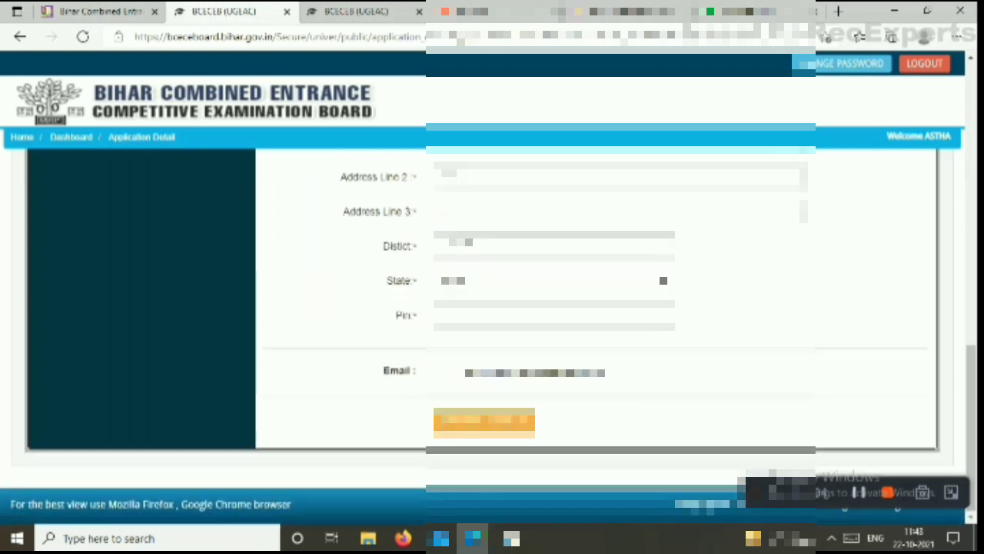
scroll(492, 308, "up", 5)
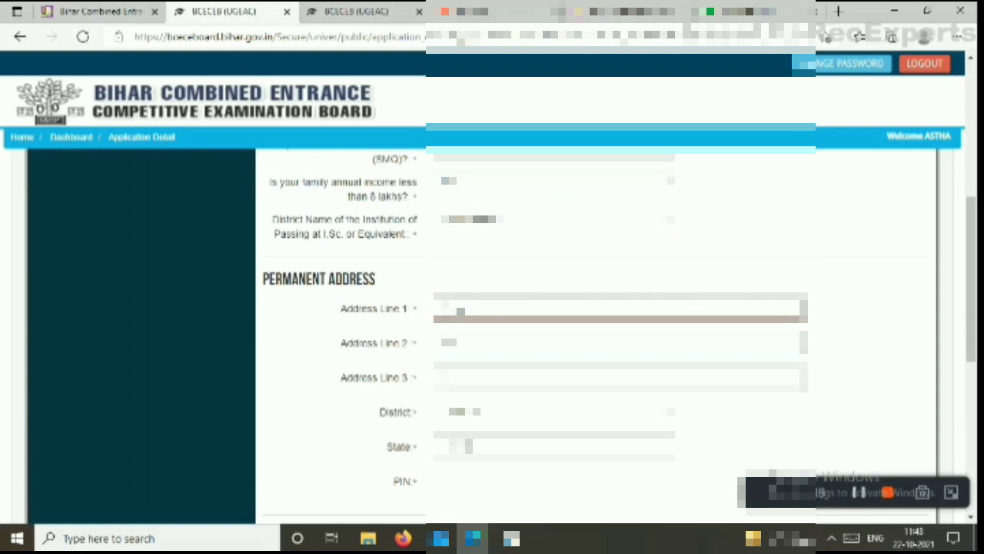
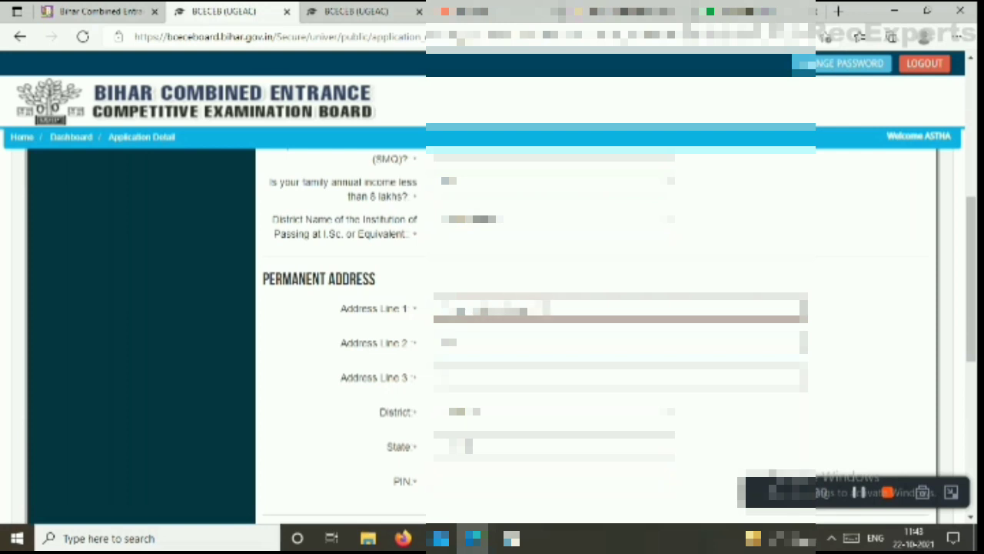
left_click(492, 343)
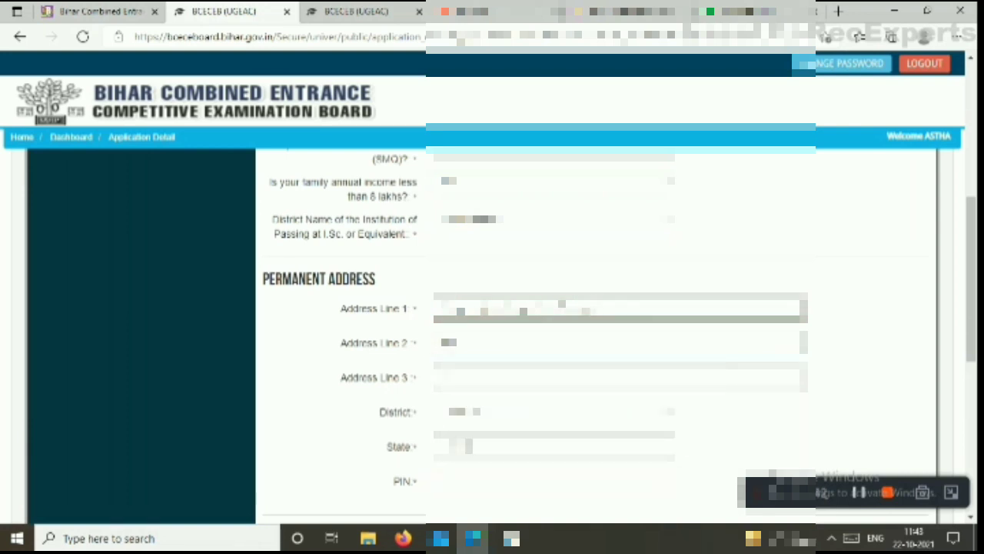
left_click(492, 378)
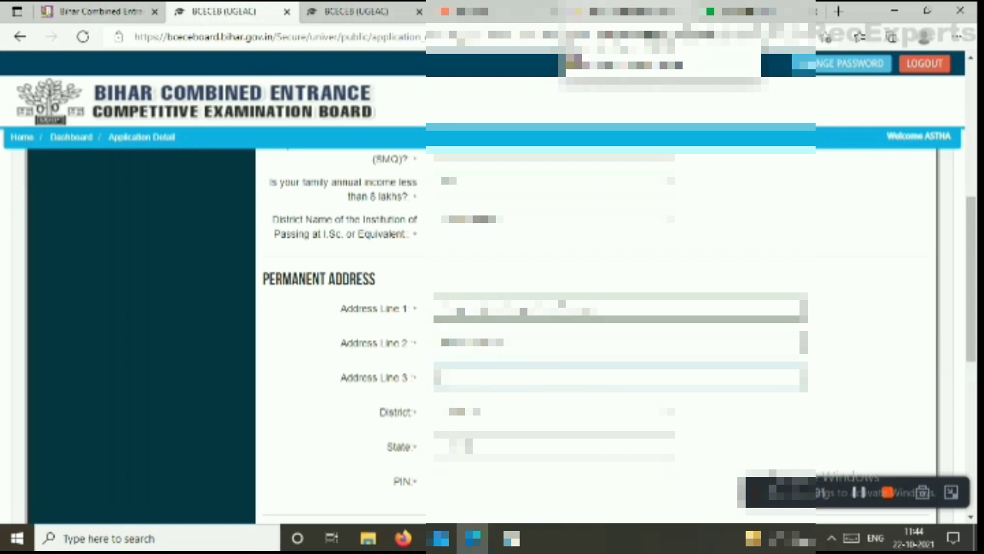
Choose the permanent address district and state, then enter the PIN code and Address Line 3
left_click(553, 446)
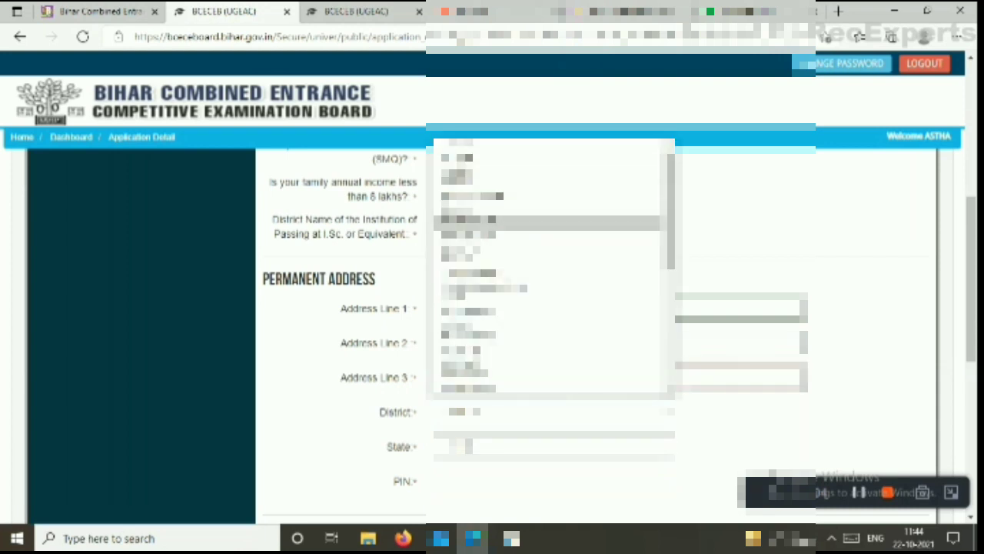
scroll(477, 244, "down", 2)
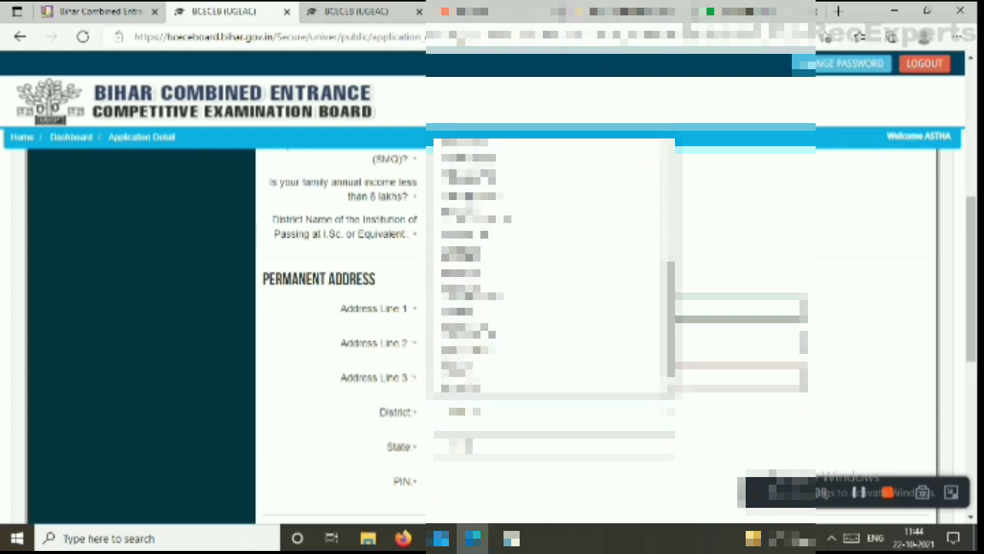
scroll(477, 238, "up", 2)
left_click(477, 236)
left_click(492, 446)
left_click(477, 473)
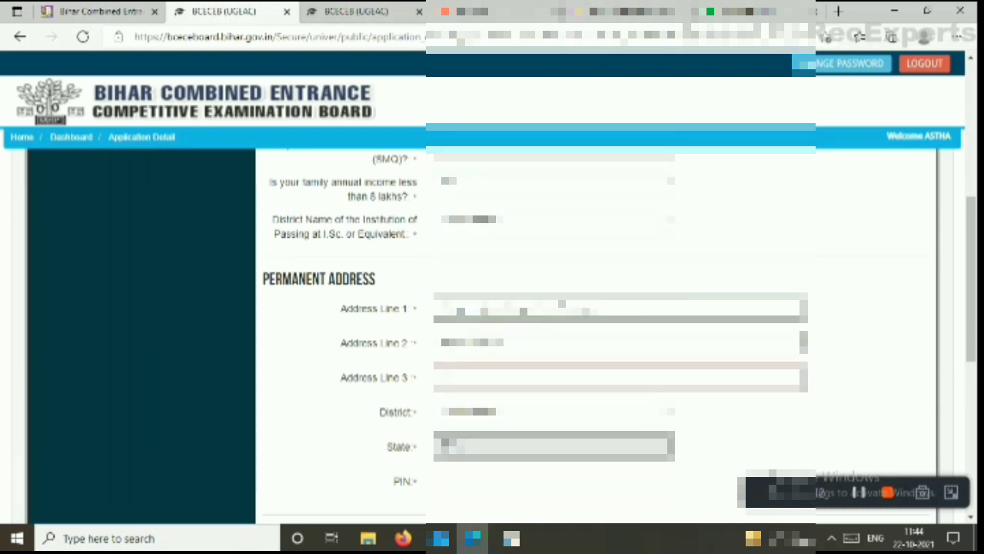
left_click(492, 480)
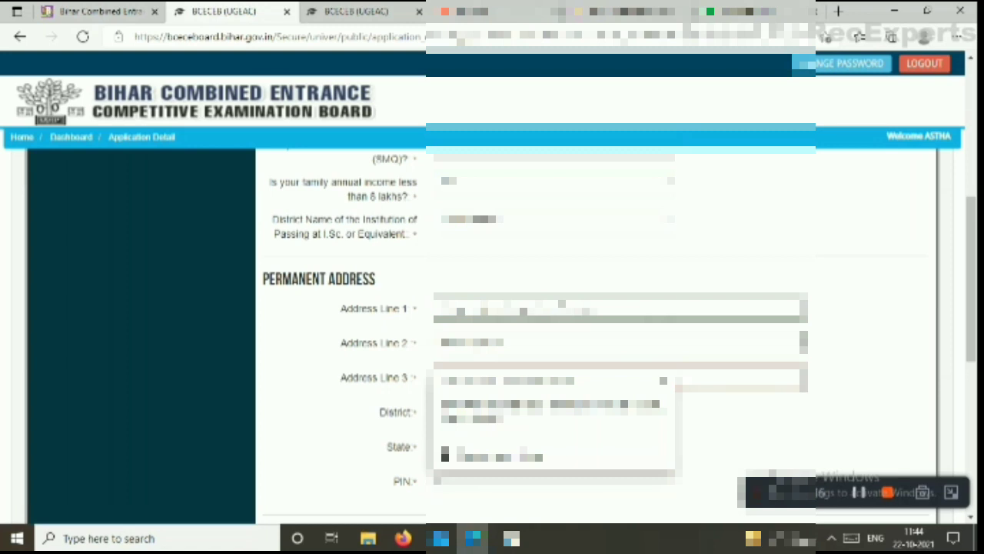
type("8481")
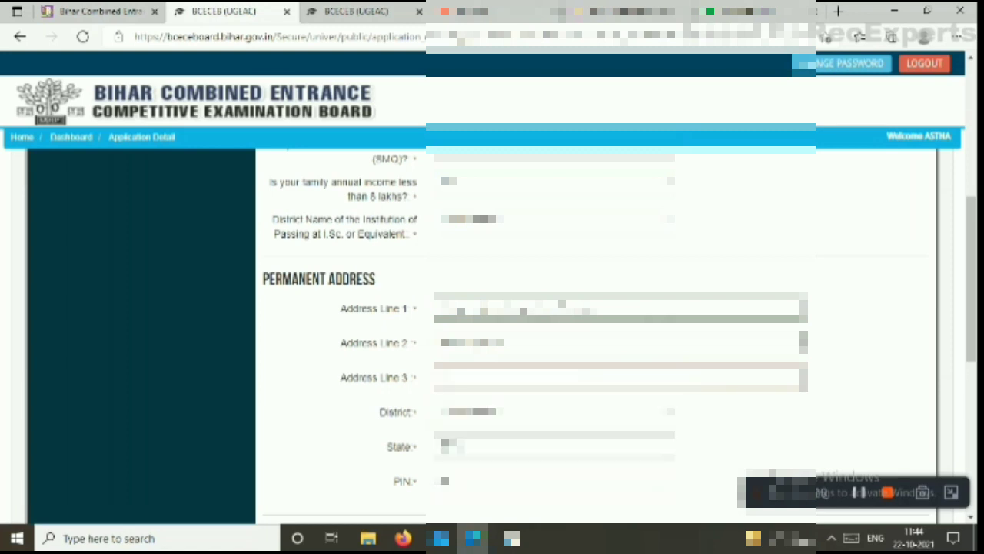
type("0")
left_click(462, 377)
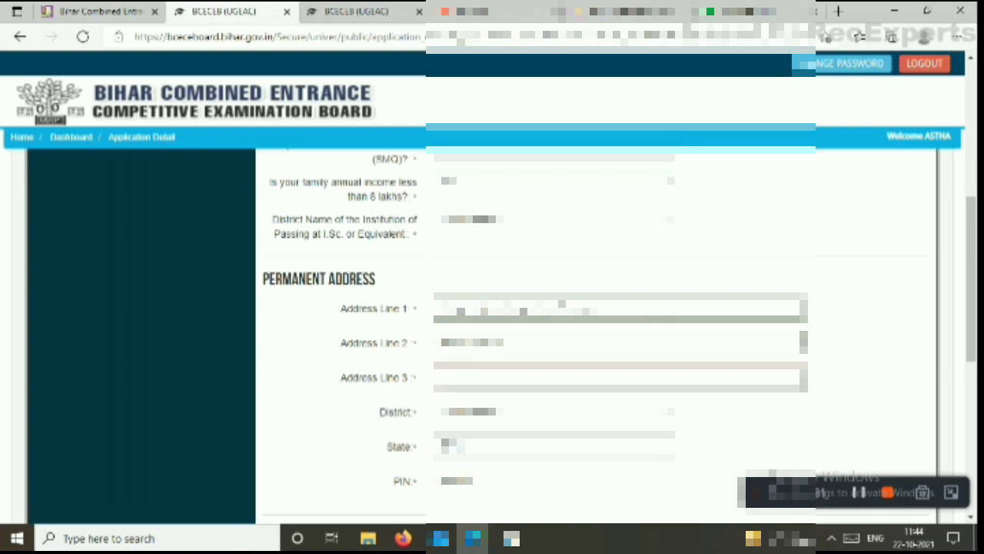
type("samastipur")
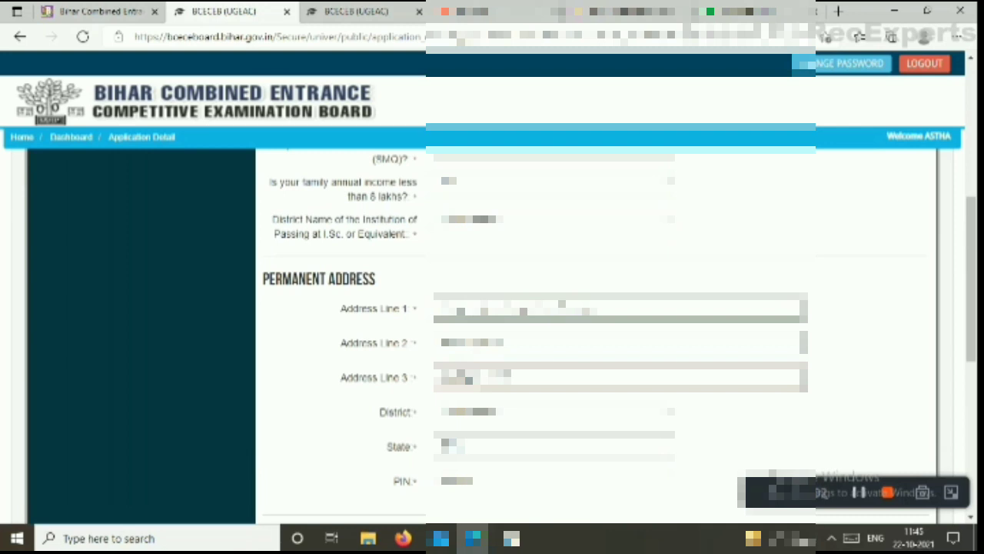
scroll(492, 331, "down", 3)
Set the correspondence address to be the same as the permanent address
left_click(414, 326)
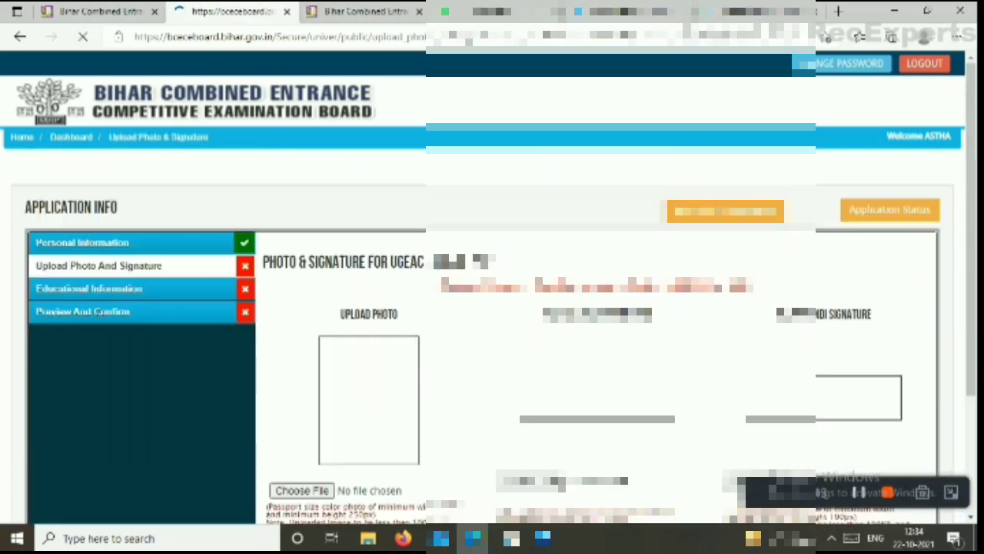
scroll(142, 289, "down", 3)
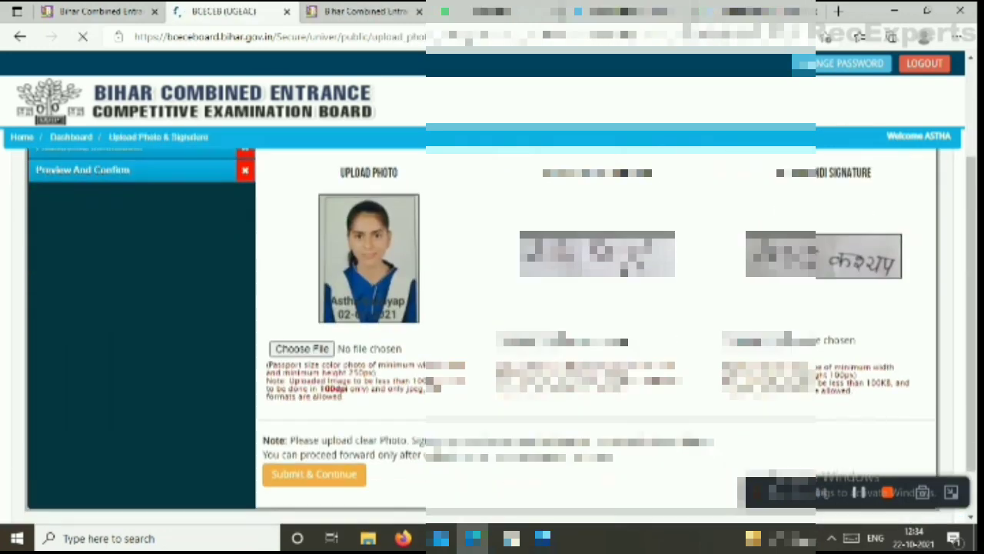
scroll(142, 289, "up", 3)
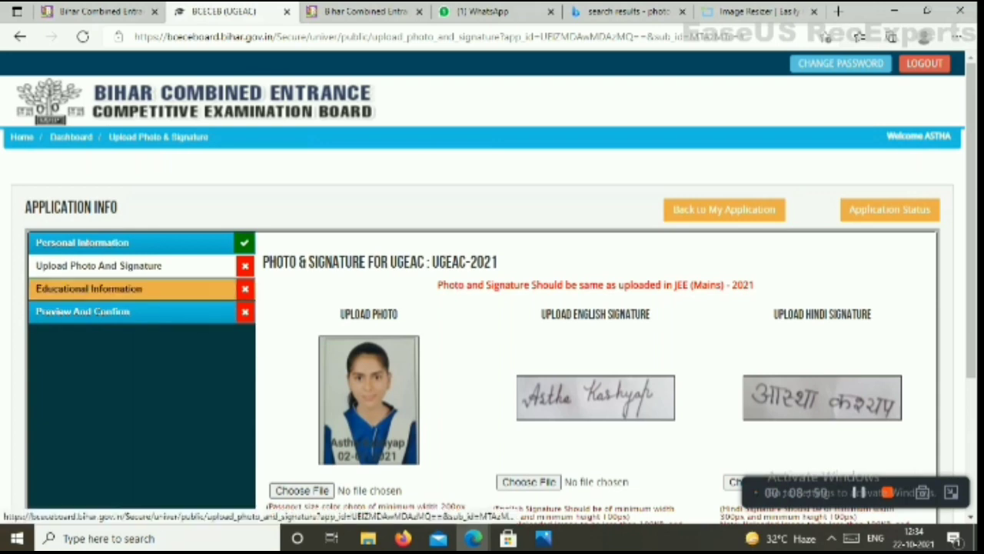
scroll(143, 289, "down", 3)
scroll(142, 289, "up", 3)
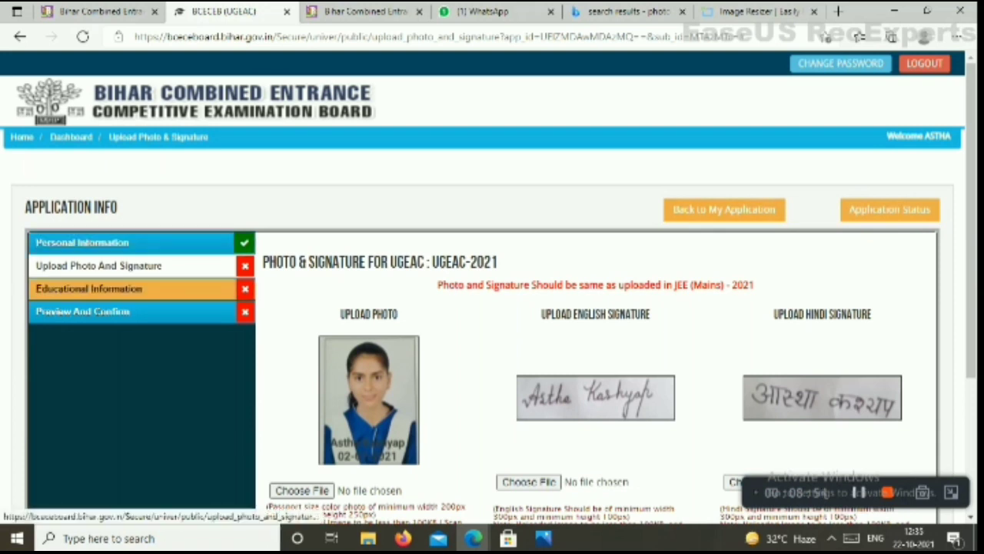
Submit the photo and signature upload and continue to Academic Details
left_click(88, 289)
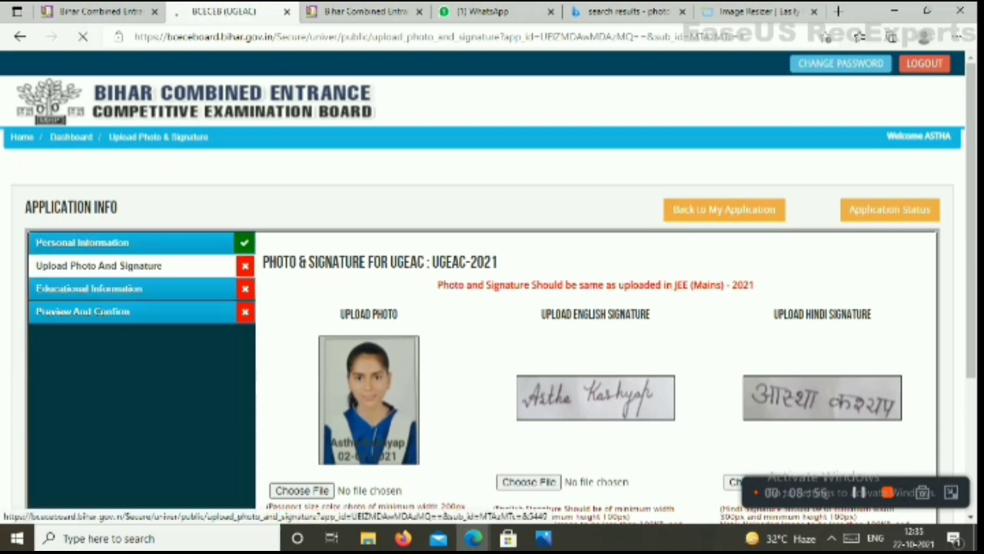
scroll(492, 339, "down", 1)
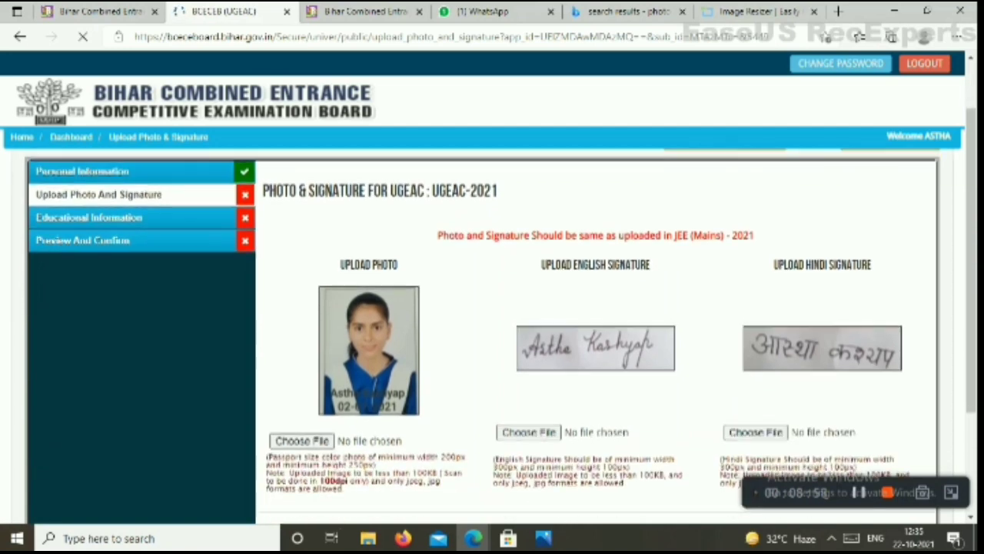
scroll(492, 338, "down", 2)
left_click(315, 425)
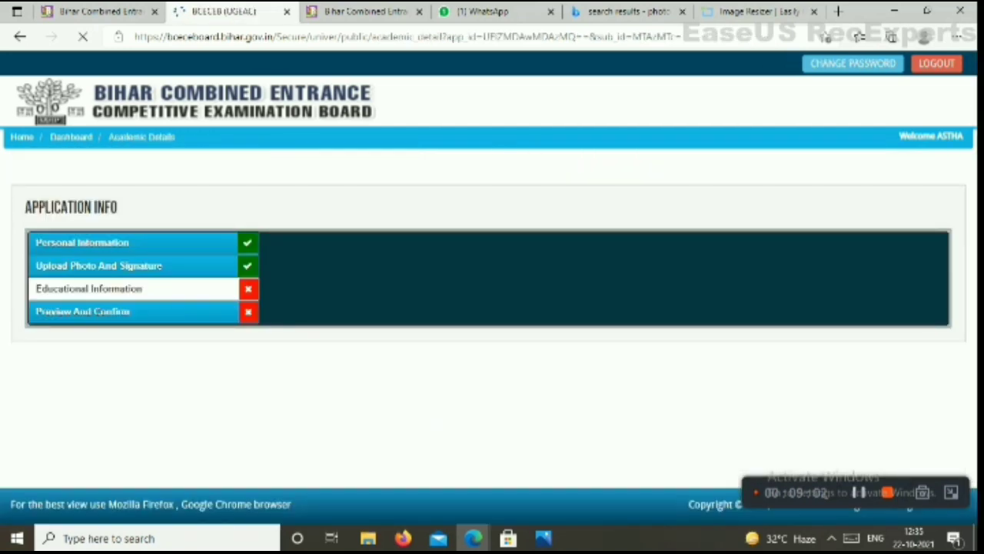
Keep Bihar School Examination Board for I.S.C./XII, enter college 'HILA COLLEGE SARL', and submit
scroll(499, 311, "down", 2)
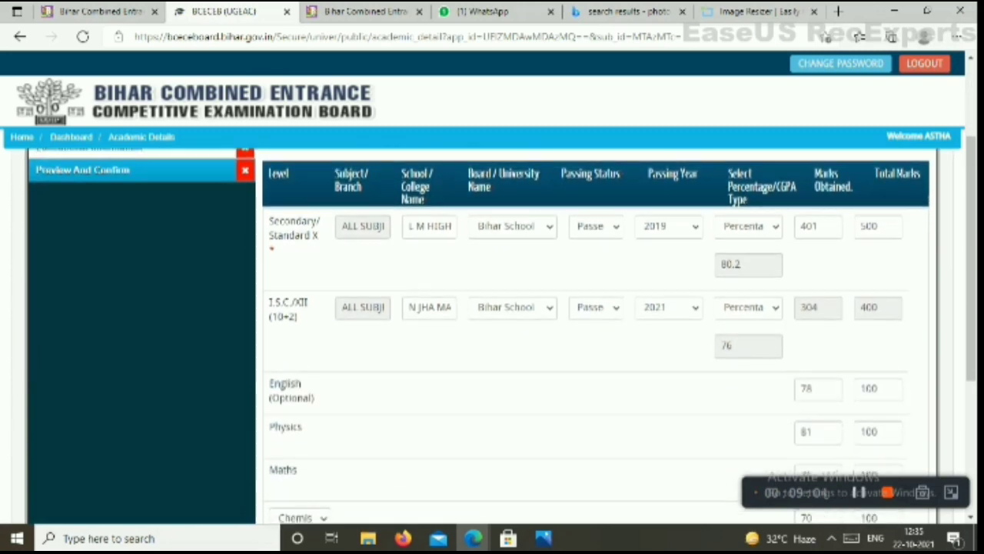
left_click(512, 307)
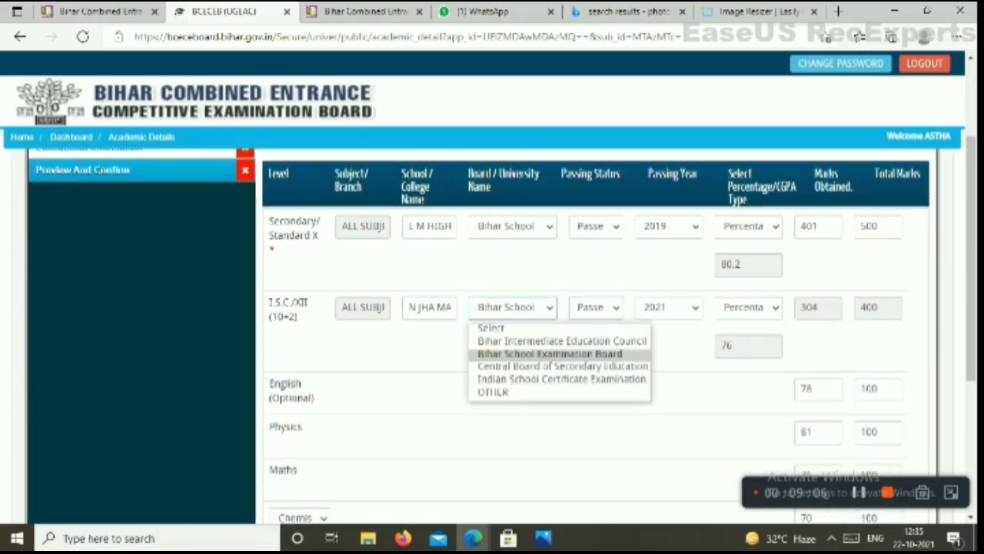
left_click(550, 353)
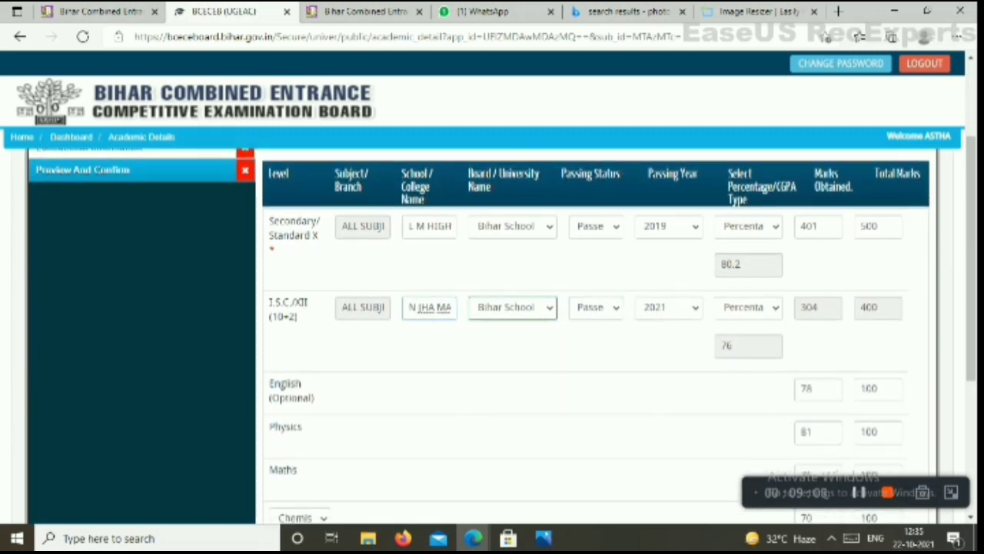
type("HILA CO")
type("LLEGE SAR")
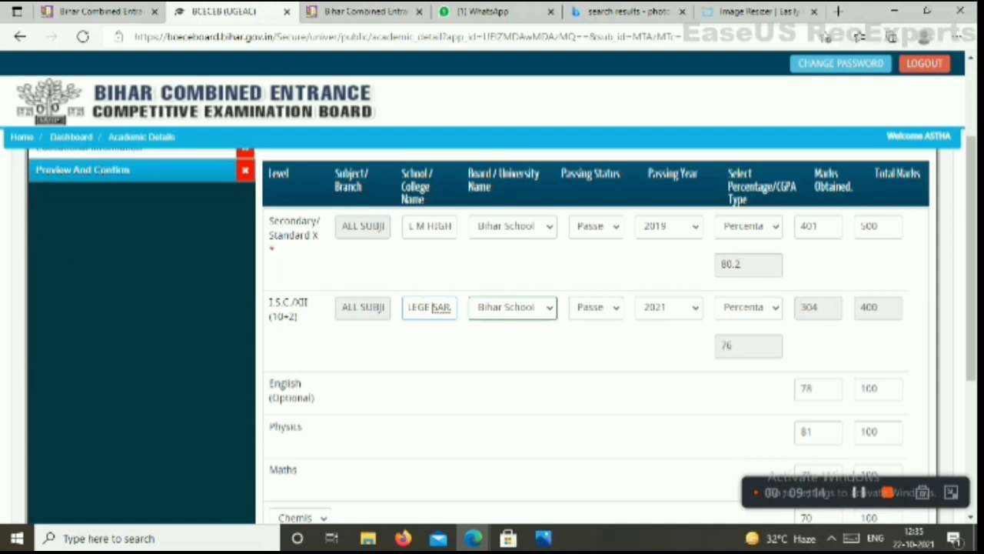
type("L")
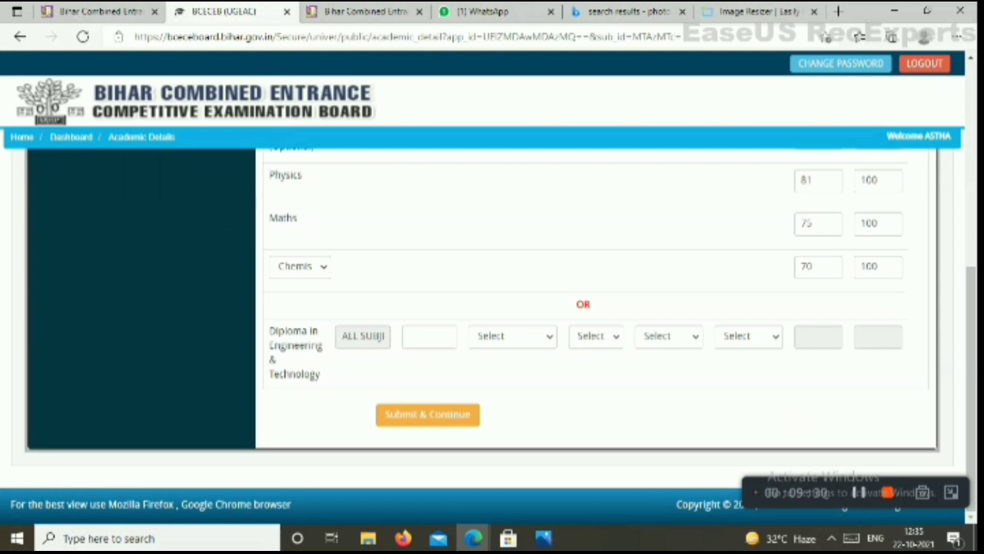
left_click(428, 414)
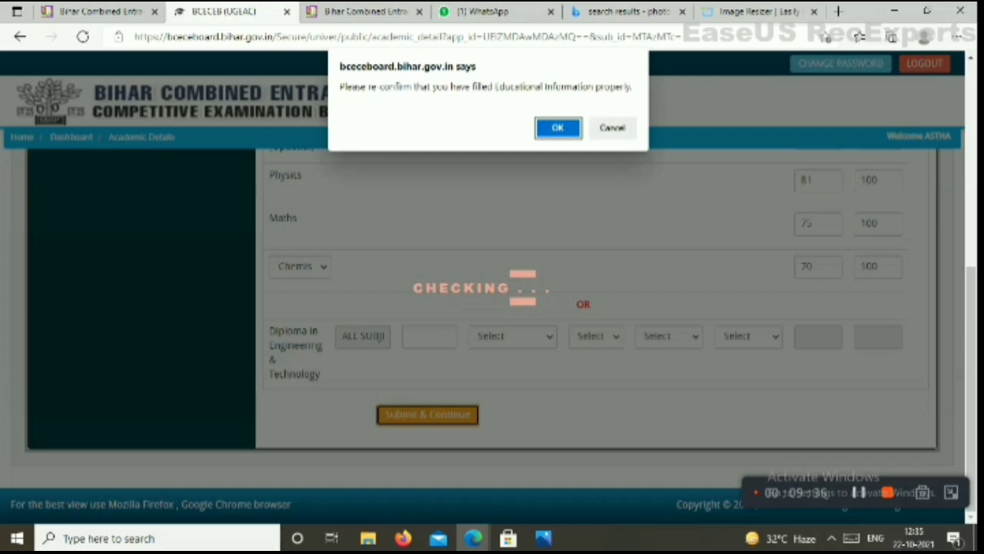
Confirm the educational details, then go back to review the Personal Information section
key("Return")
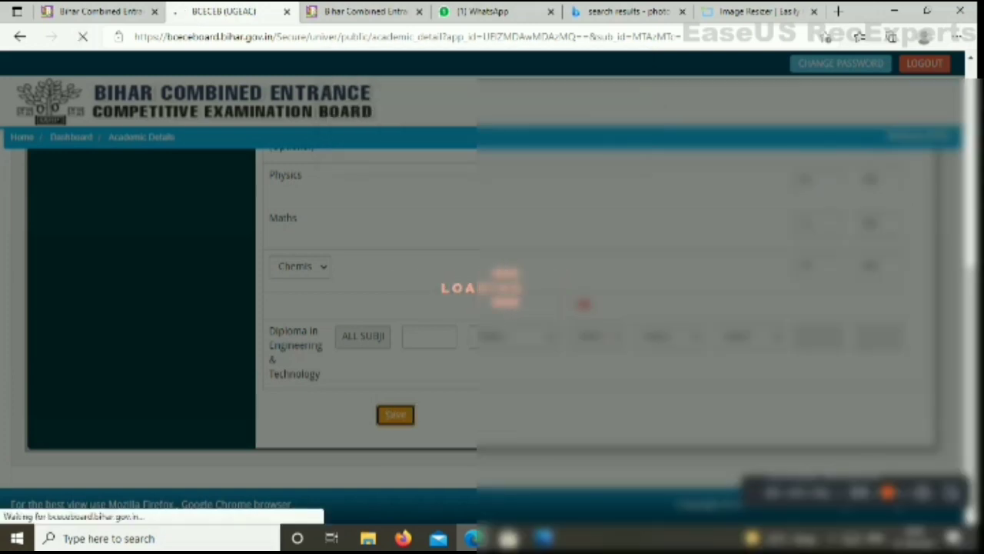
scroll(308, 307, "down", 10)
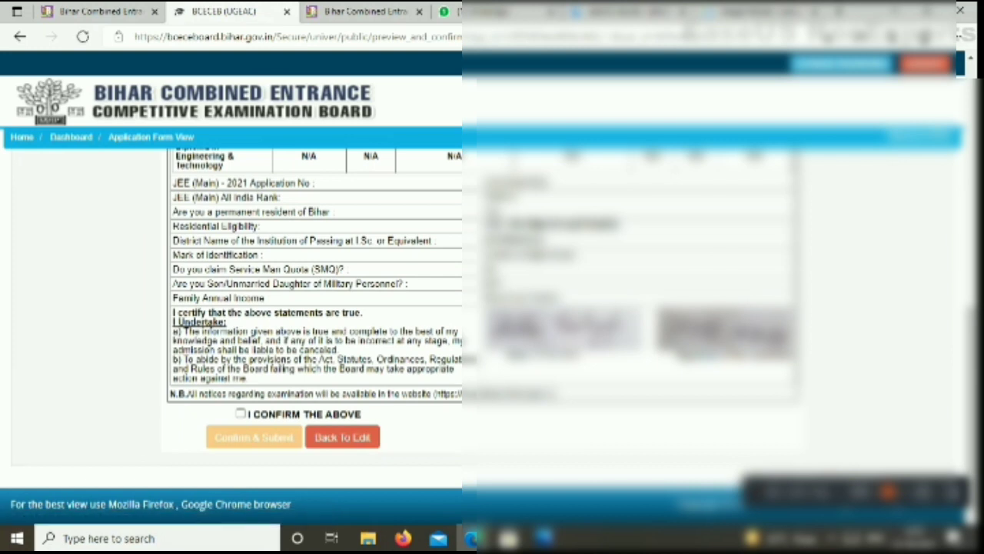
left_click(342, 436)
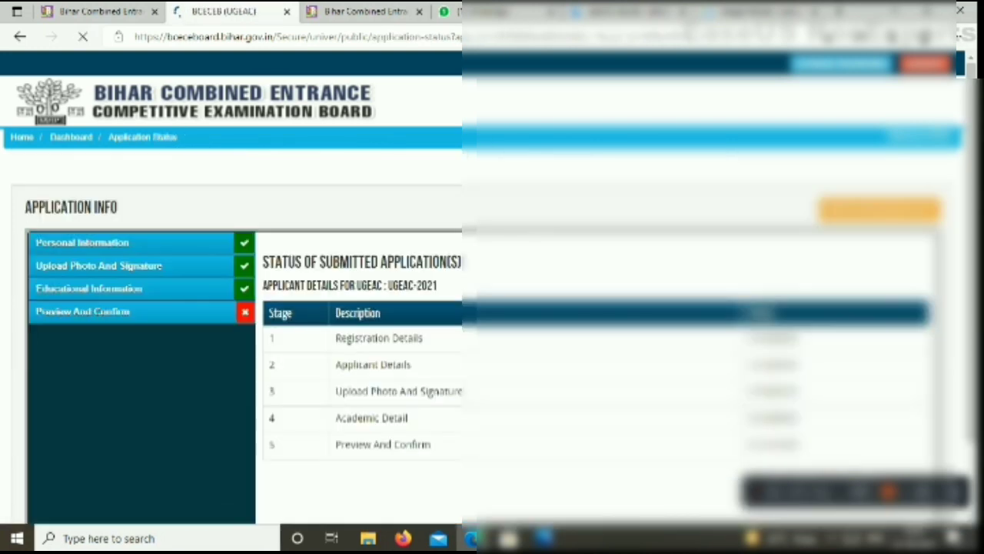
scroll(342, 369, "down", 2)
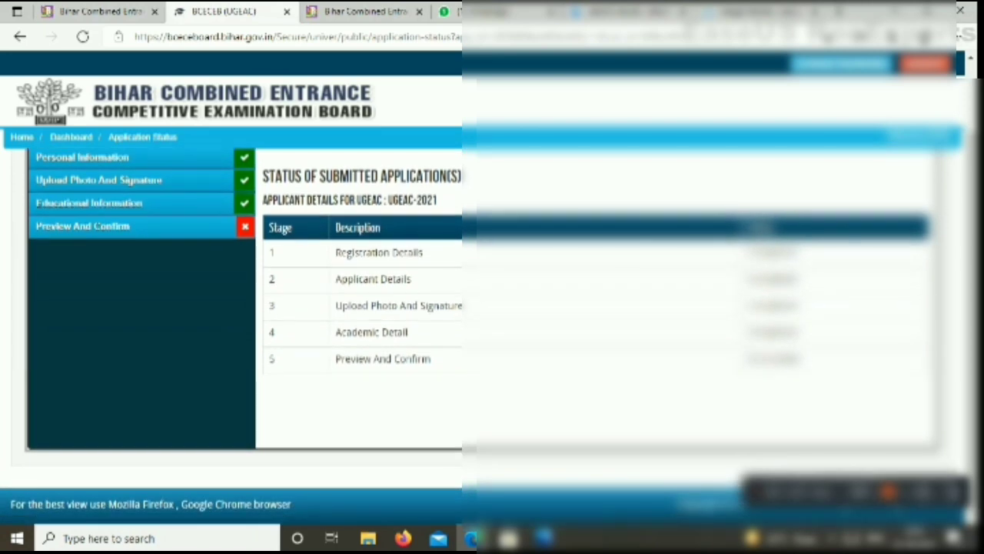
left_click(82, 156)
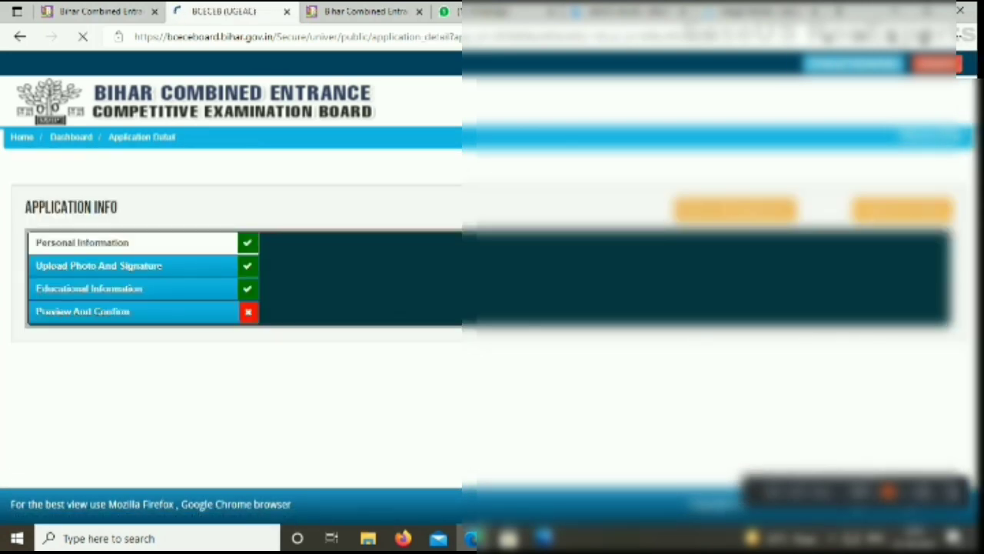
scroll(492, 323, "down", 2)
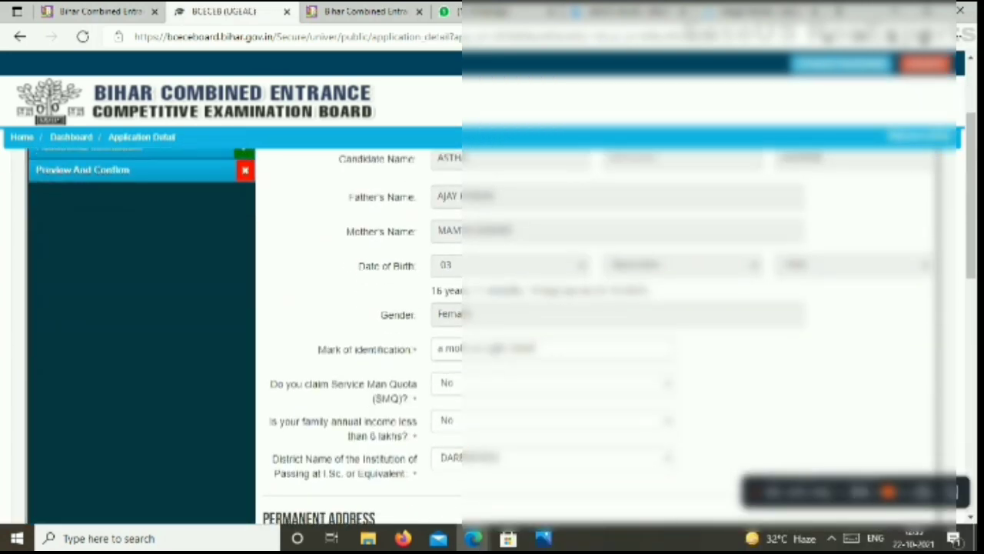
scroll(492, 331, "down", 6)
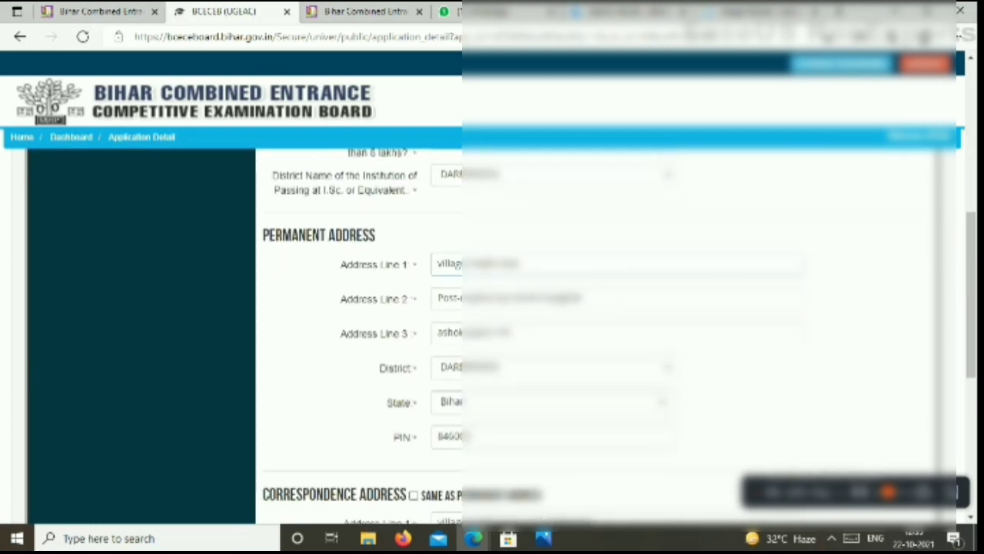
scroll(492, 331, "down", 2)
scroll(492, 331, "up", 8)
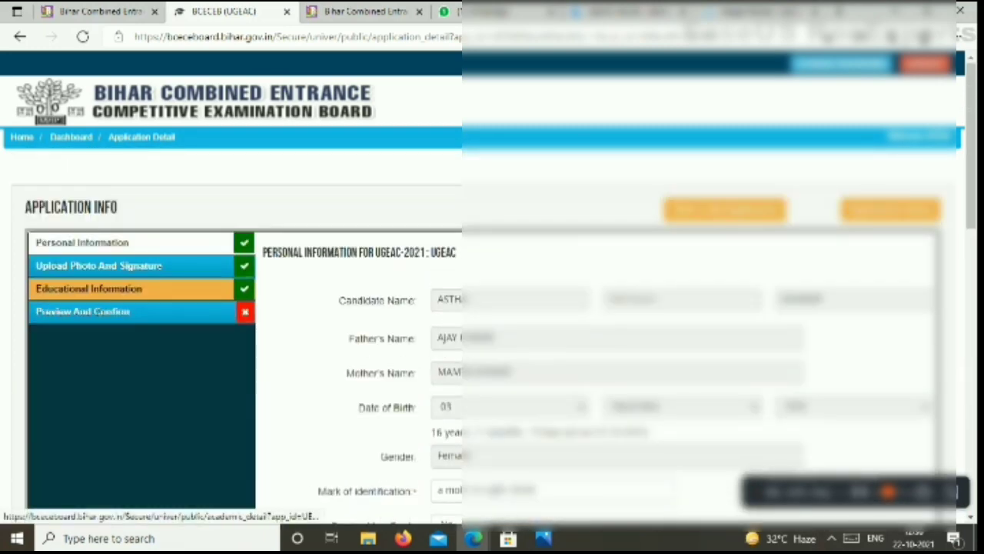
scroll(492, 331, "down", 2)
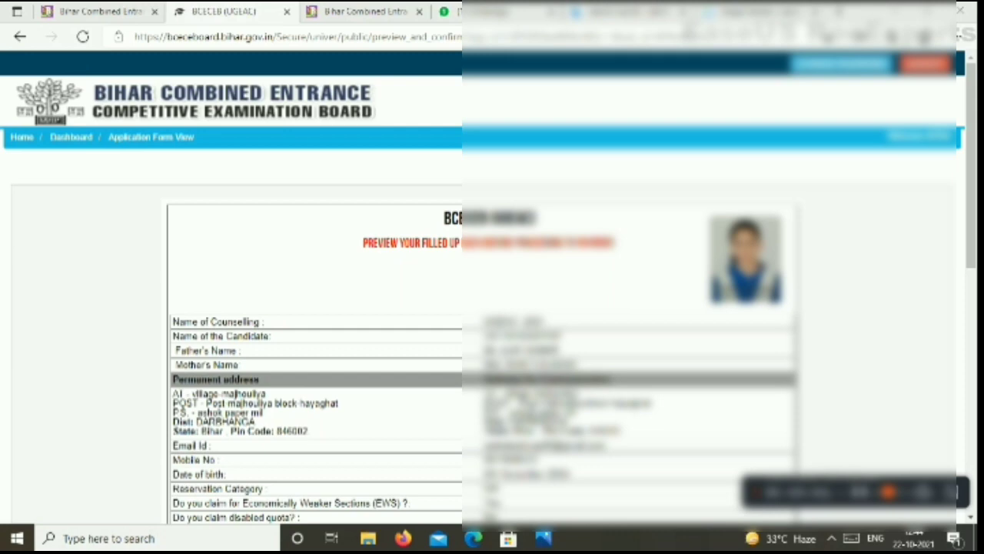
scroll(492, 331, "down", 5)
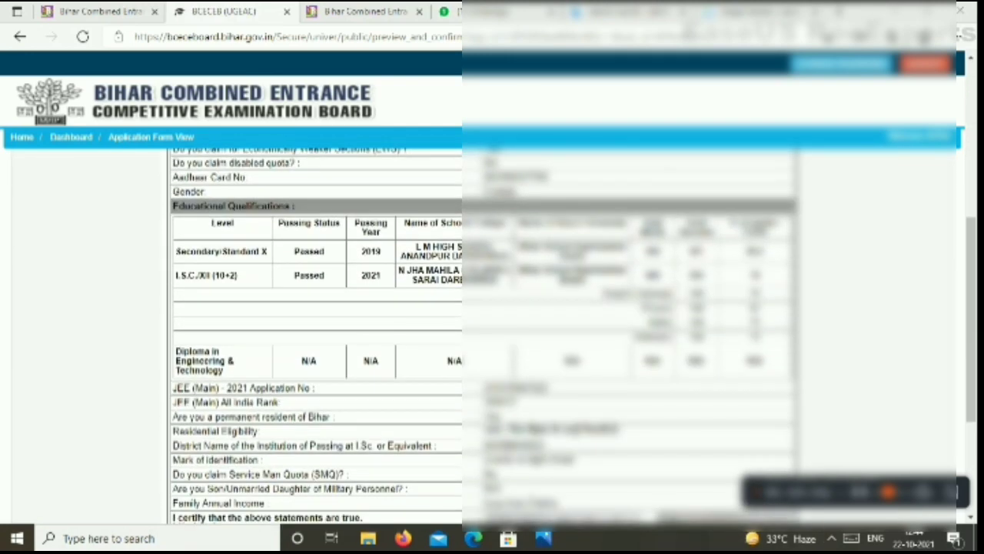
scroll(492, 330, "down", 3)
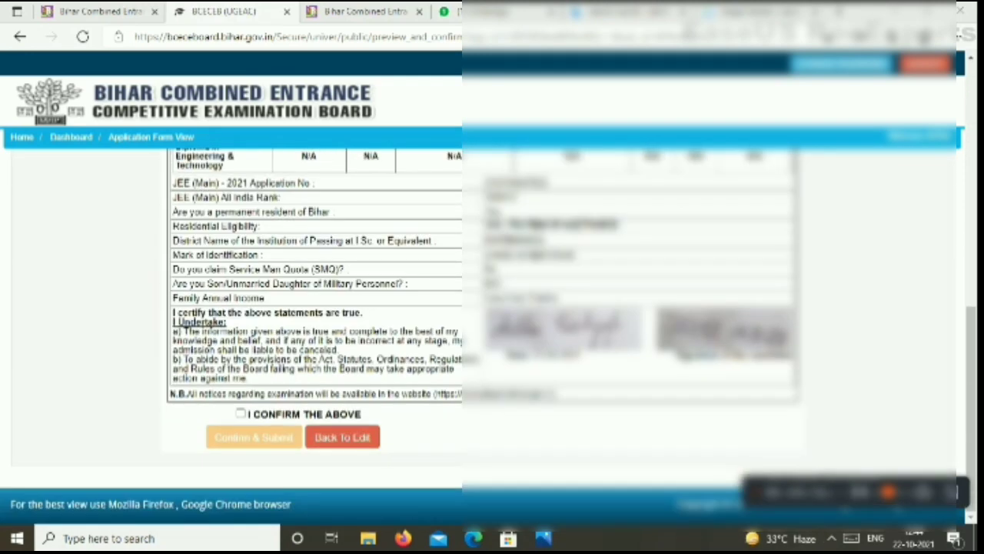
Tick the truth declaration and open Preview And Confirm to view the whole application
left_click(240, 413)
scroll(492, 330, "up", 5)
scroll(492, 331, "down", 3)
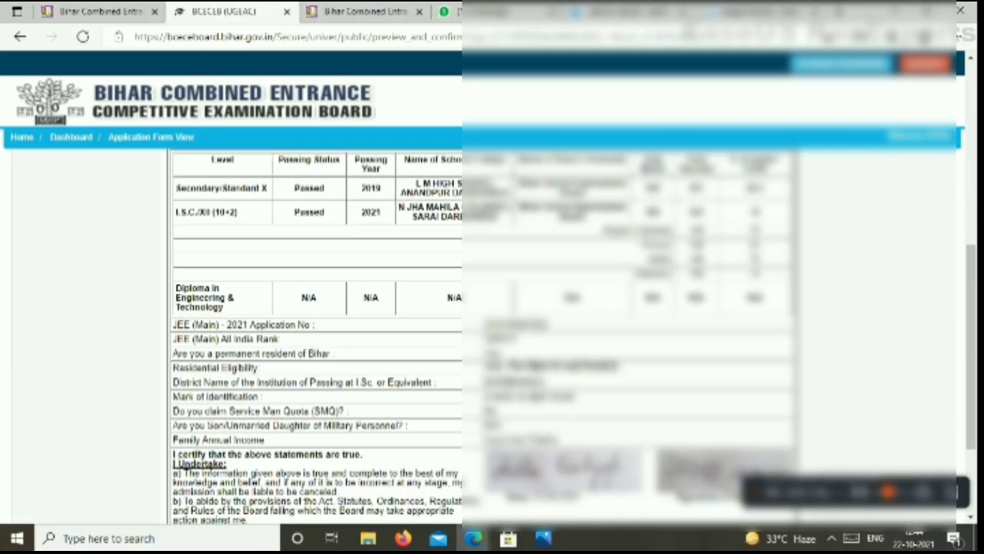
scroll(492, 330, "down", 2)
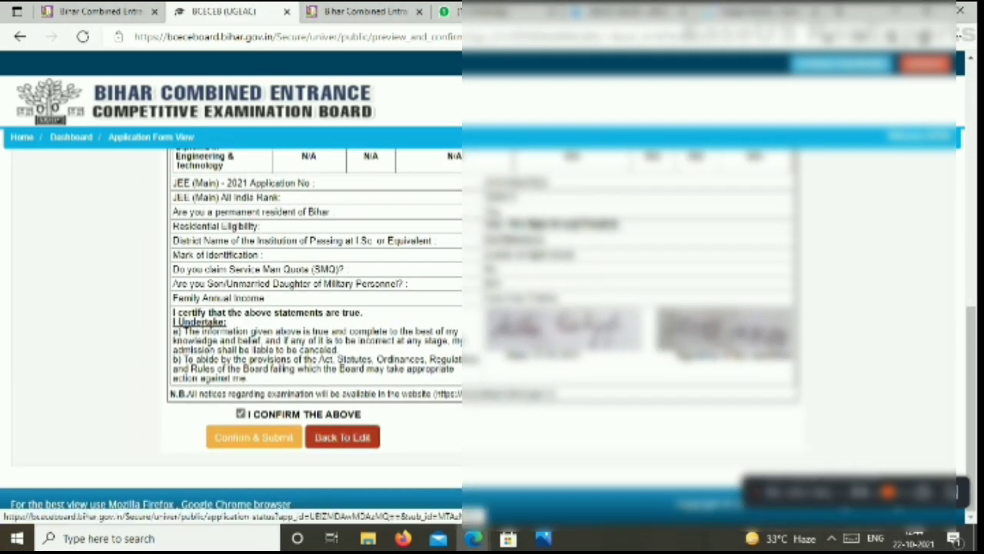
left_click(342, 437)
scroll(492, 330, "down", 1)
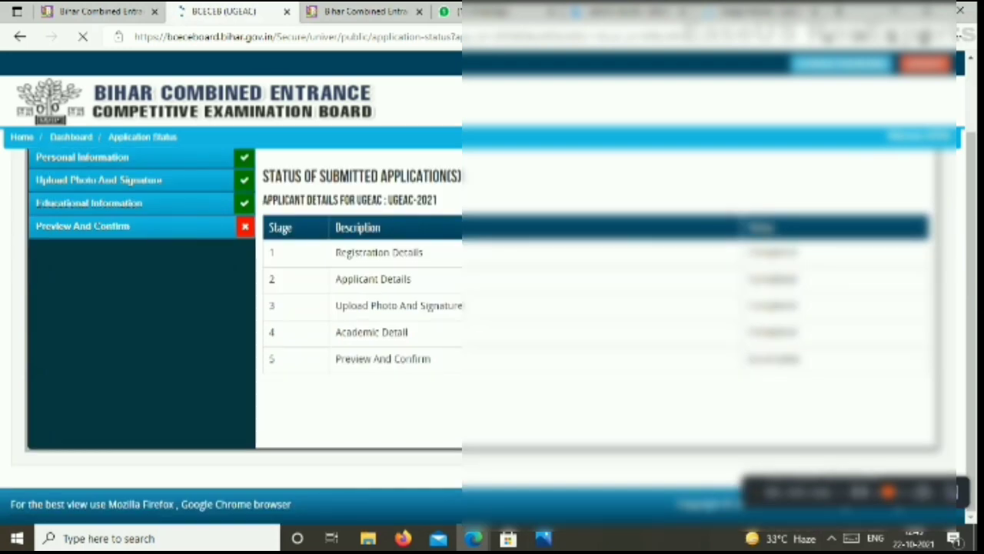
left_click(115, 226)
scroll(115, 226, "down", 10)
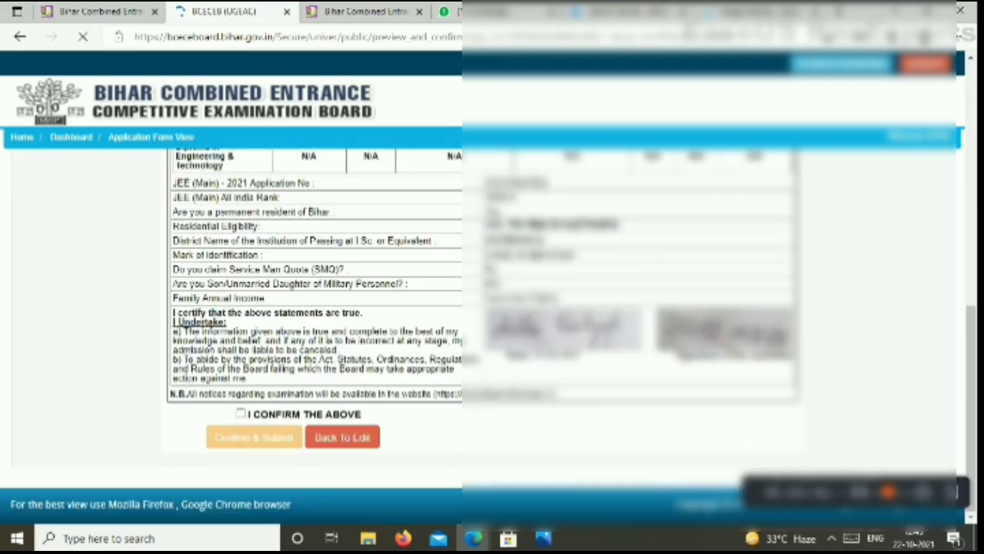
Tick the I CONFIRM THE ABOVE declaration, submit the application finally, and proceed to payment
left_click(240, 413)
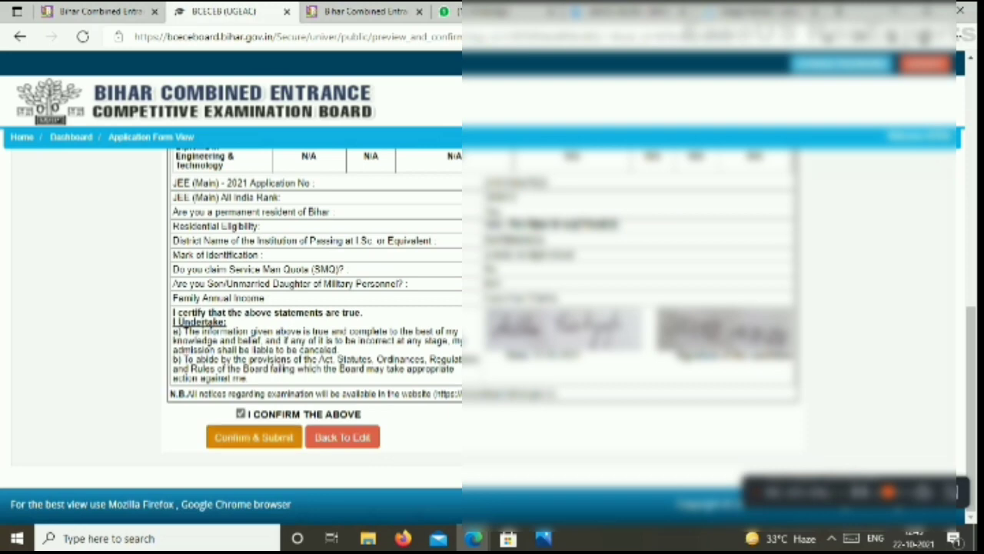
left_click(253, 436)
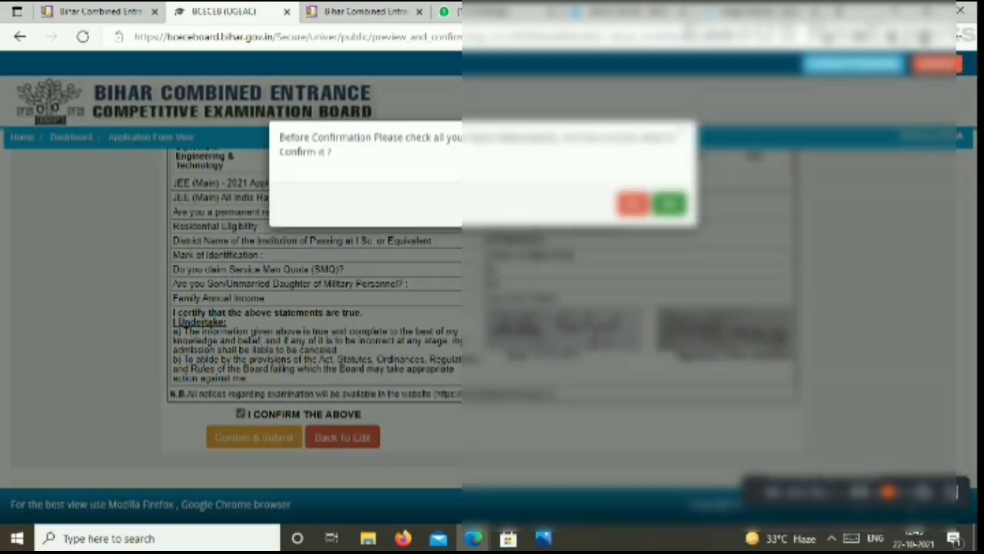
left_click(669, 203)
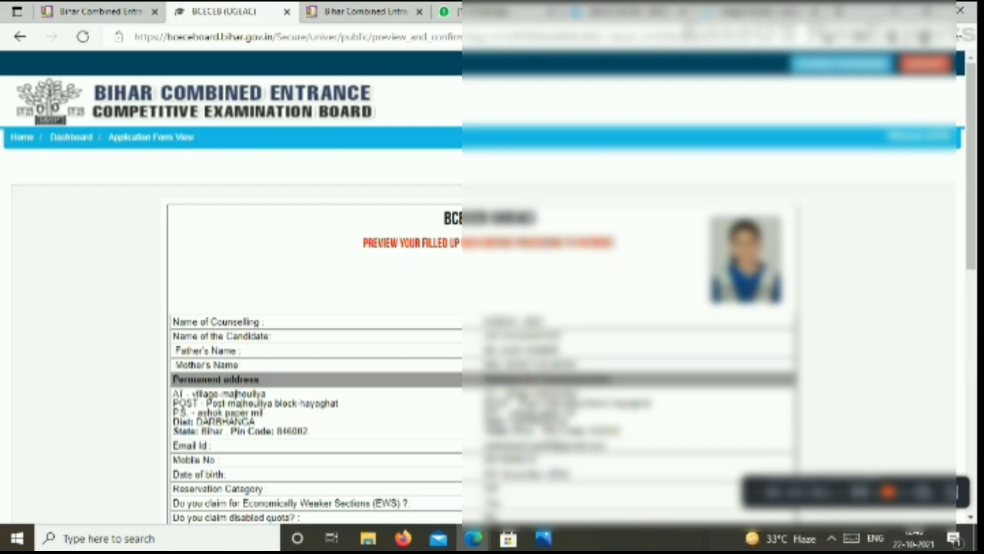
scroll(315, 323, "down", 10)
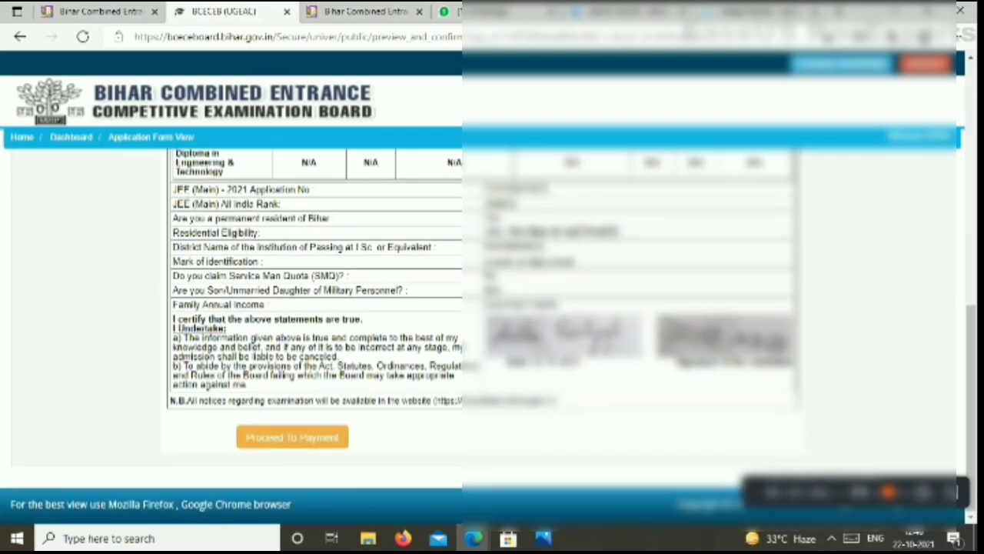
left_click(292, 436)
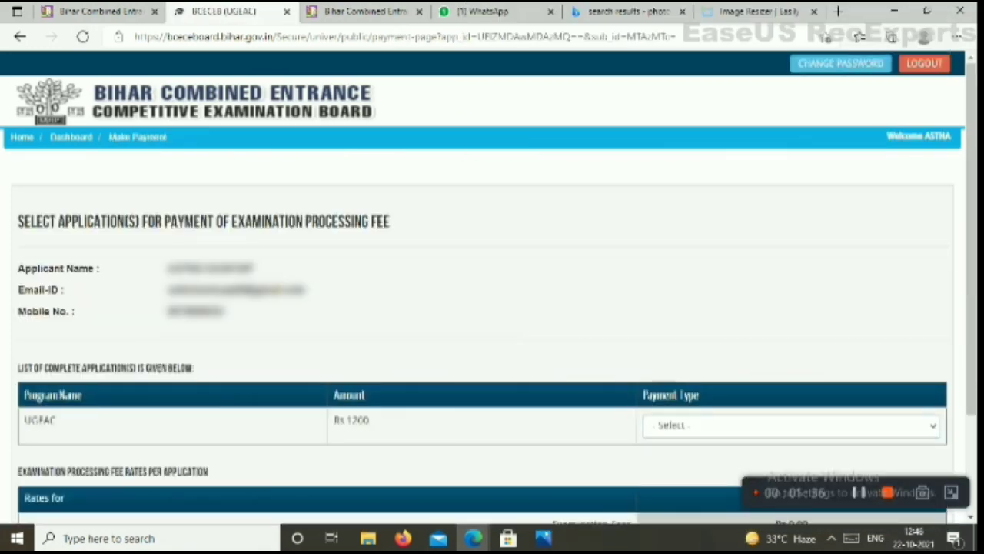
Set Payment Type to ONLINE with Debit Card (total Rs.1214.33), then return to the UGEAC-2021 tab
scroll(768, 400, "down", 1)
left_click(791, 354)
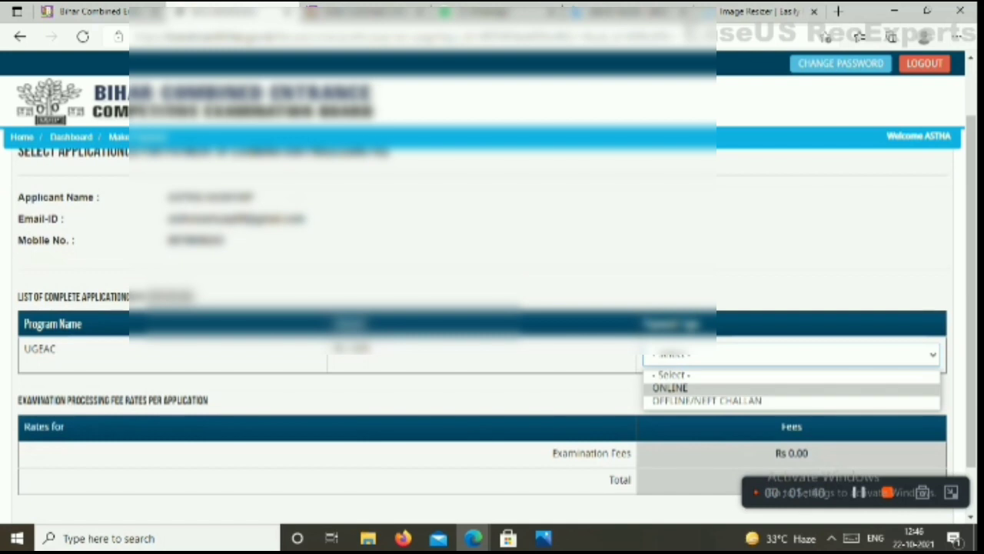
left_click(669, 387)
scroll(669, 387, "down", 1)
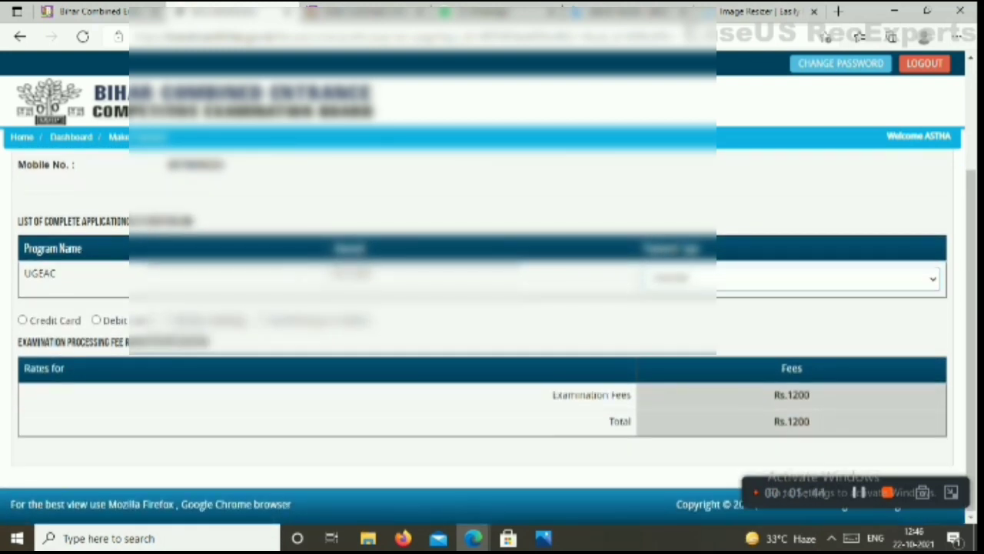
scroll(492, 307, "up", 1)
scroll(492, 308, "down", 1)
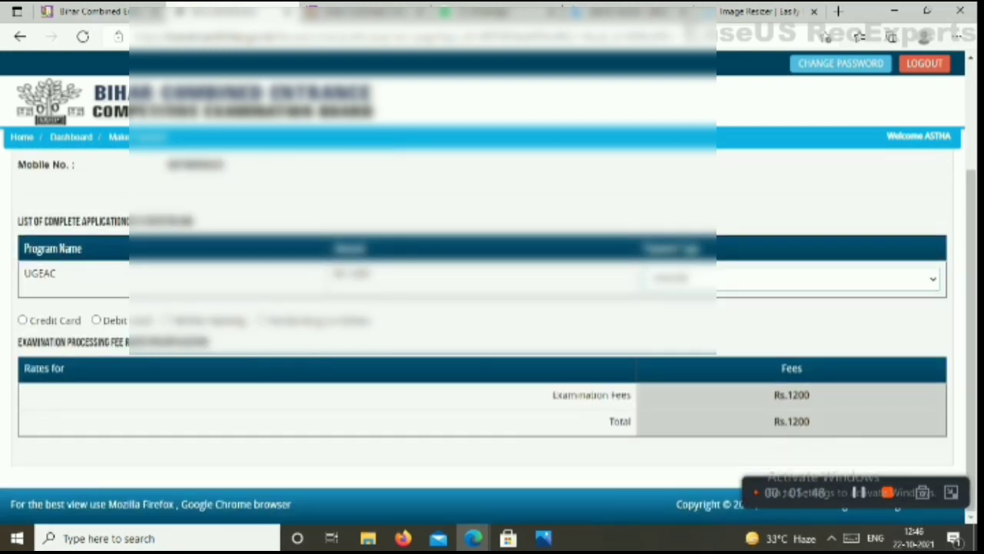
left_click(96, 320)
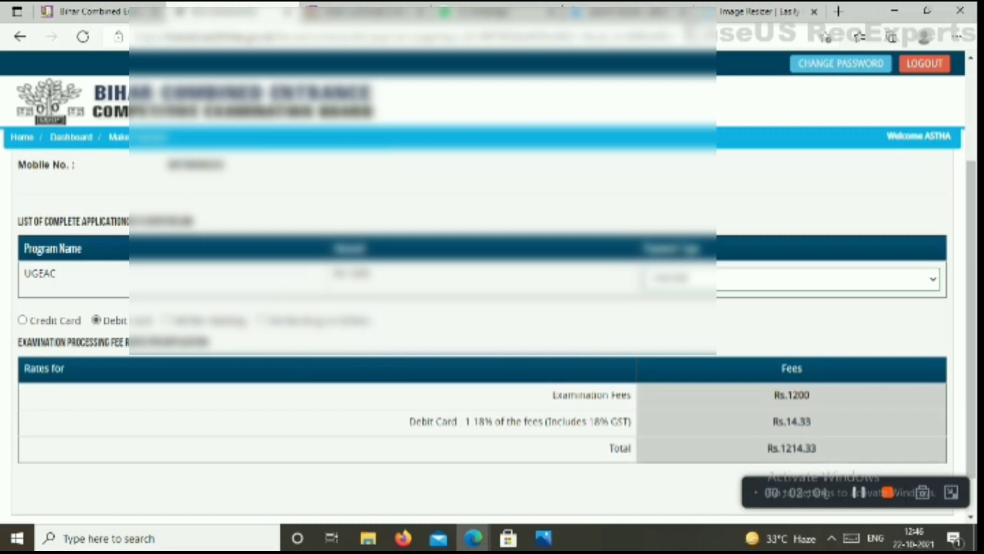
scroll(492, 308, "up", 2)
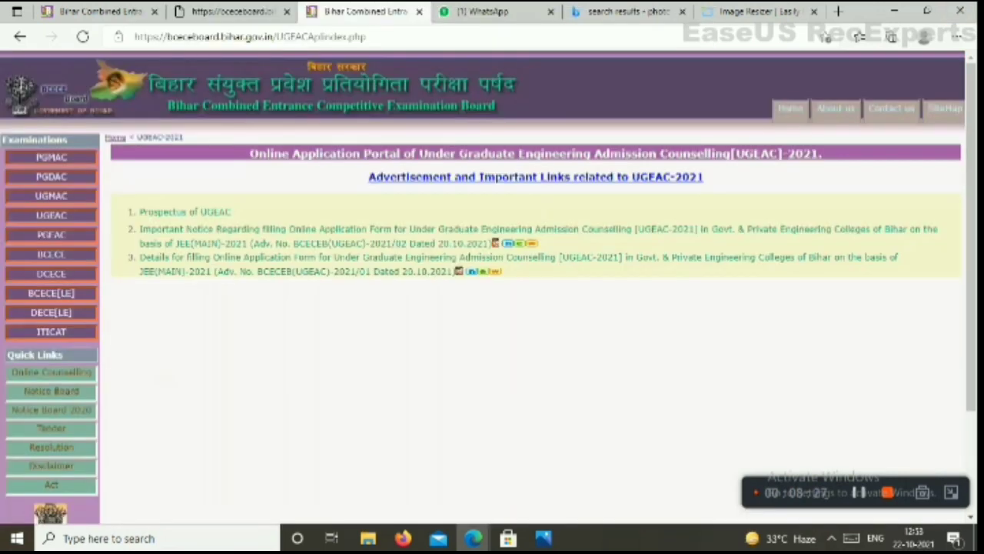
left_click(100, 11)
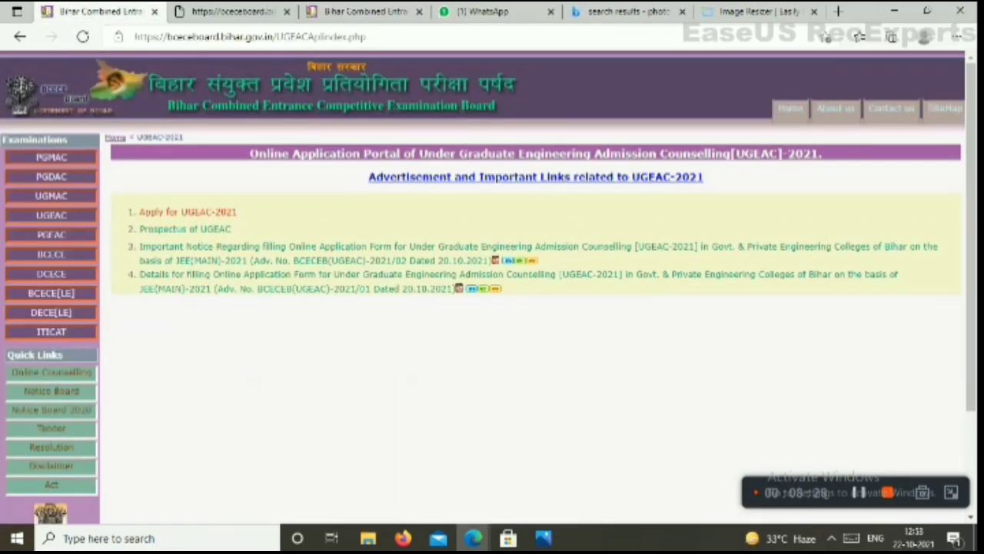
From Apply for UGEAC-2021, preview and view the paid application, then download Form Part A and B
left_click(187, 212)
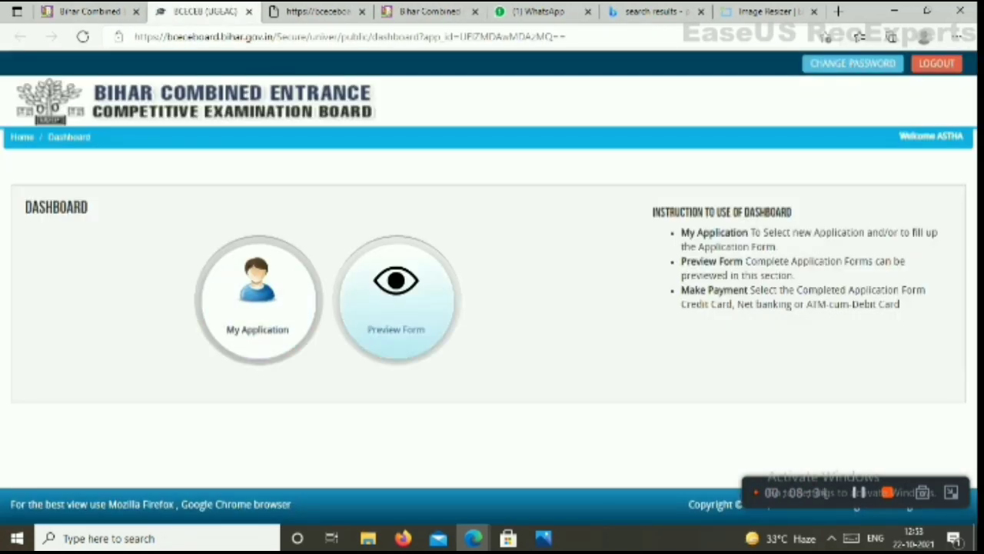
left_click(396, 300)
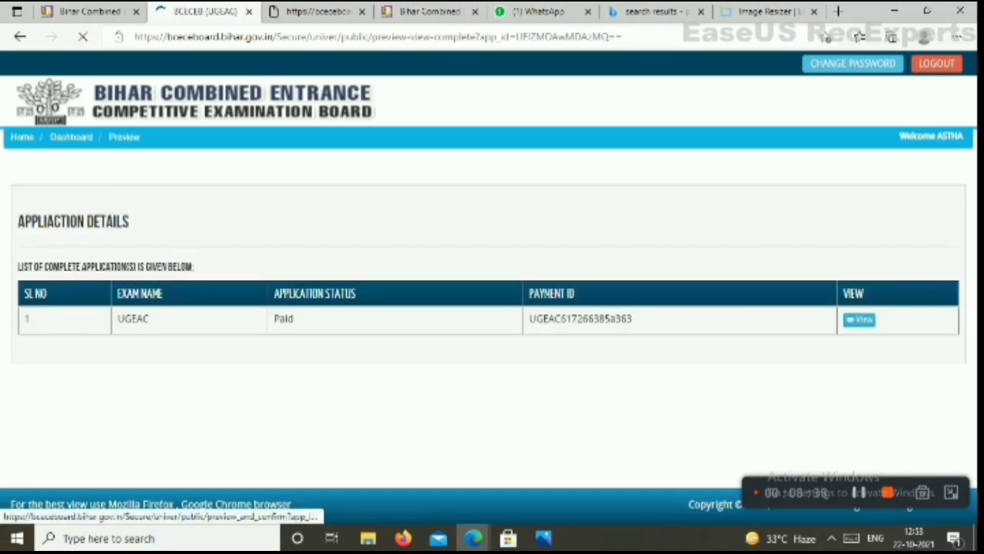
left_click(859, 319)
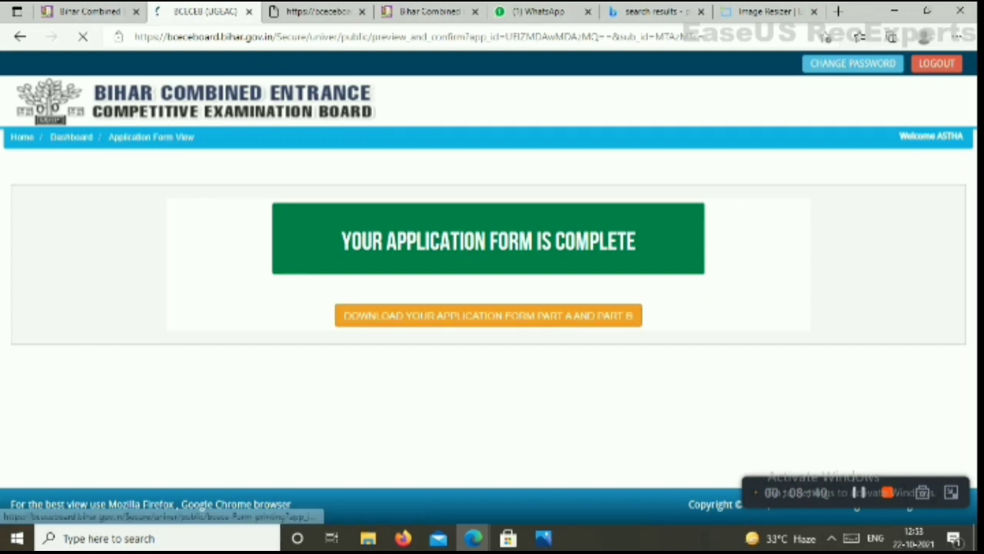
left_click(488, 315)
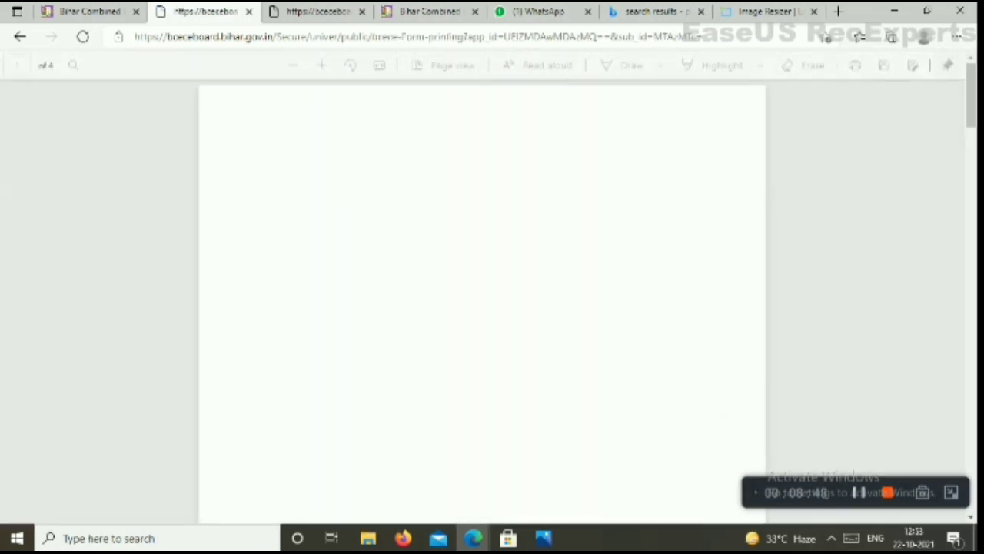
scroll(492, 300, "down", 15)
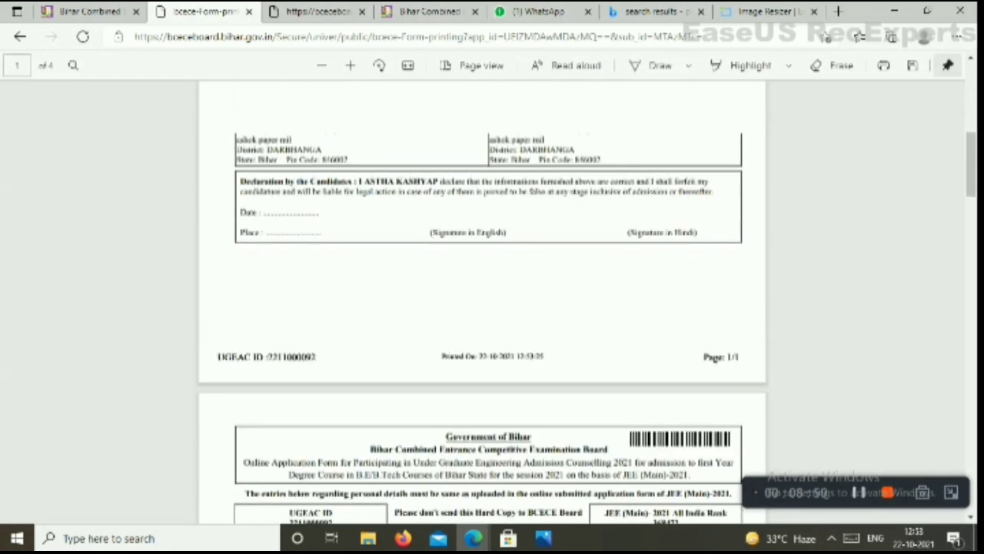
scroll(492, 299, "up", 5)
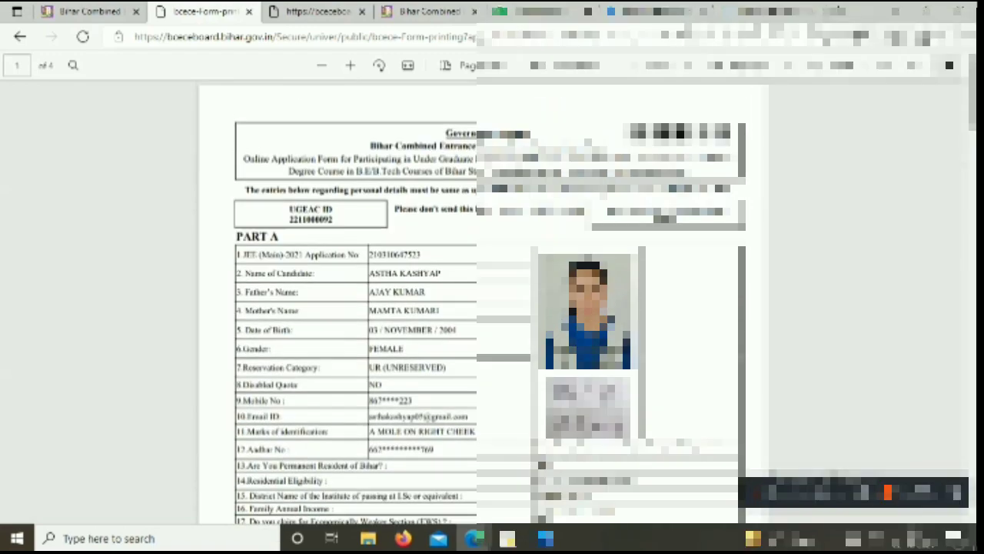
scroll(492, 300, "down", 5)
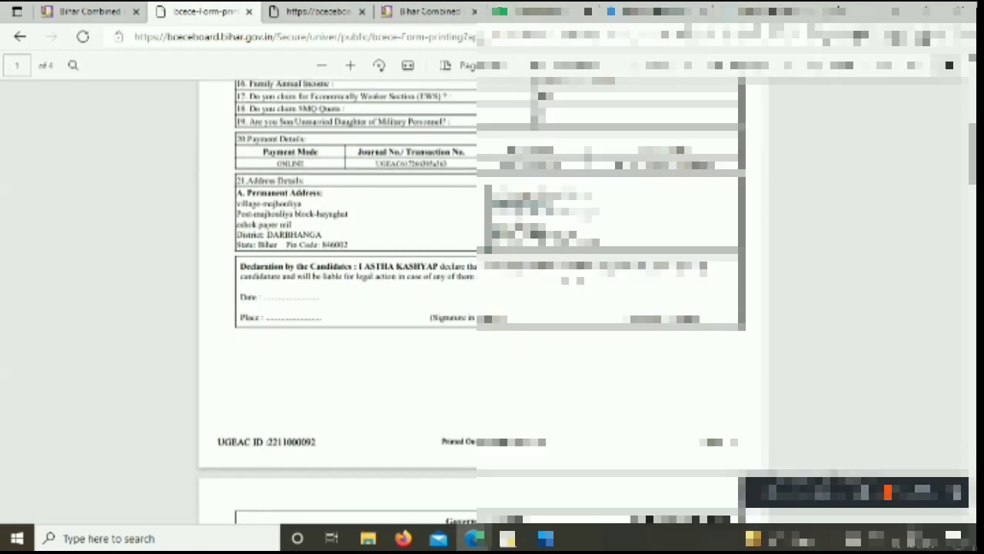
scroll(492, 300, "down", 5)
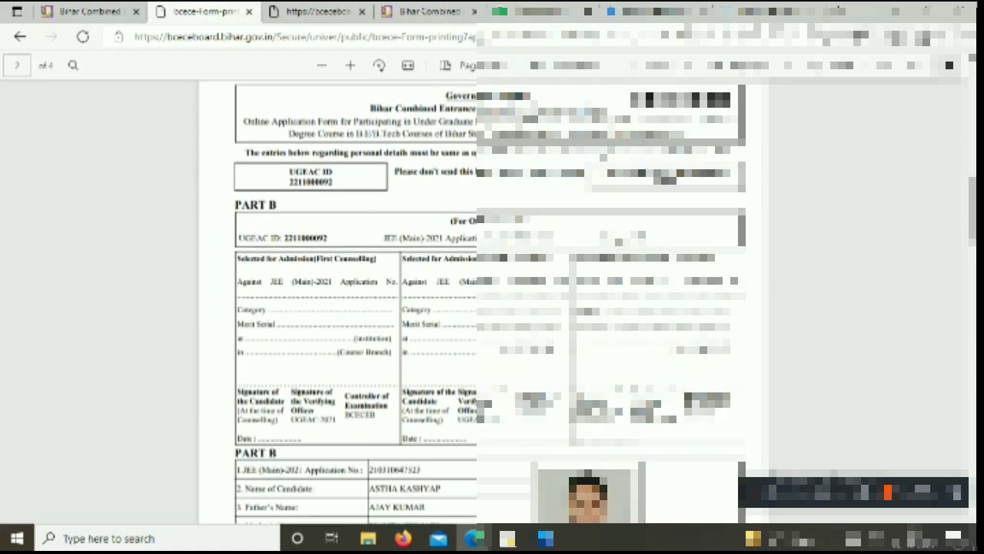
scroll(492, 299, "down", 5)
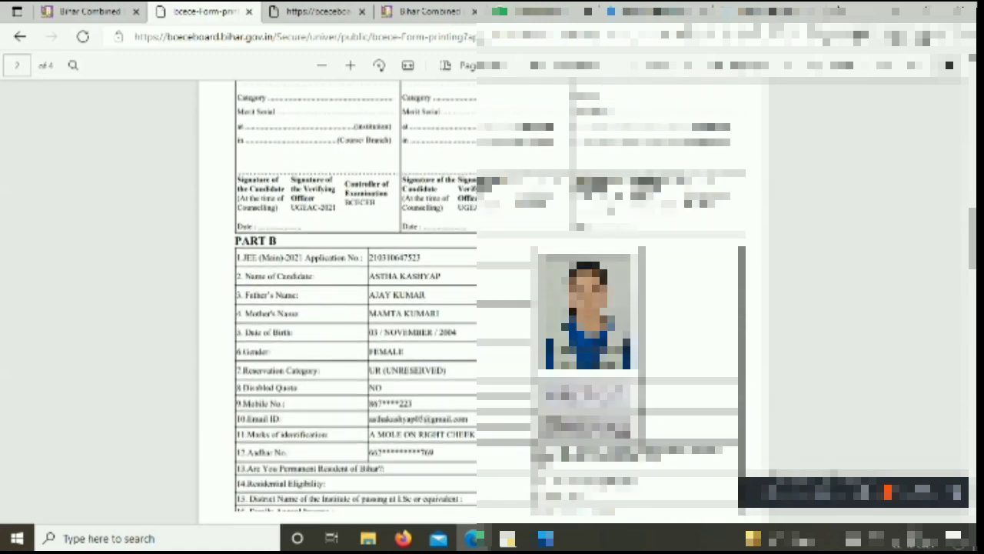
scroll(492, 299, "down", 1)
scroll(492, 300, "down", 3)
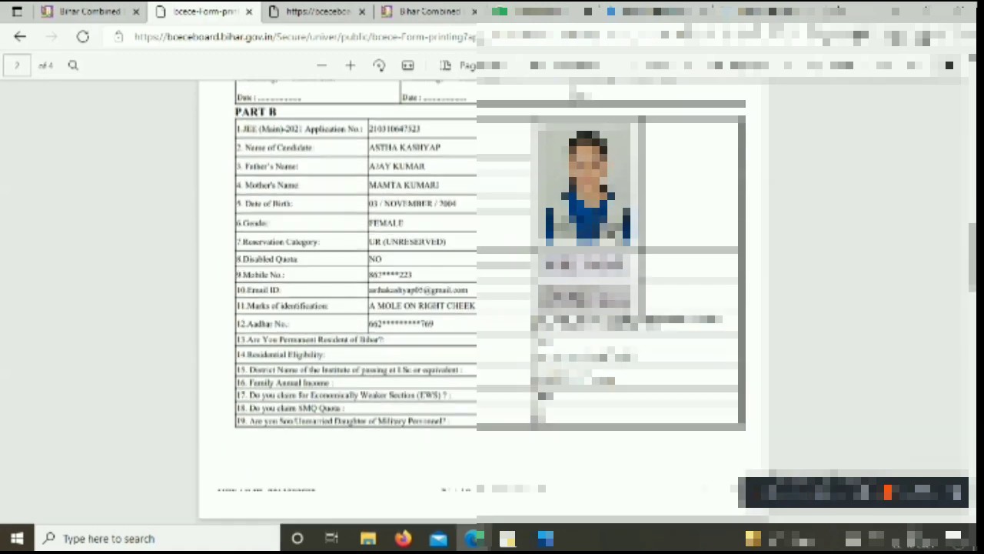
scroll(492, 300, "down", 5)
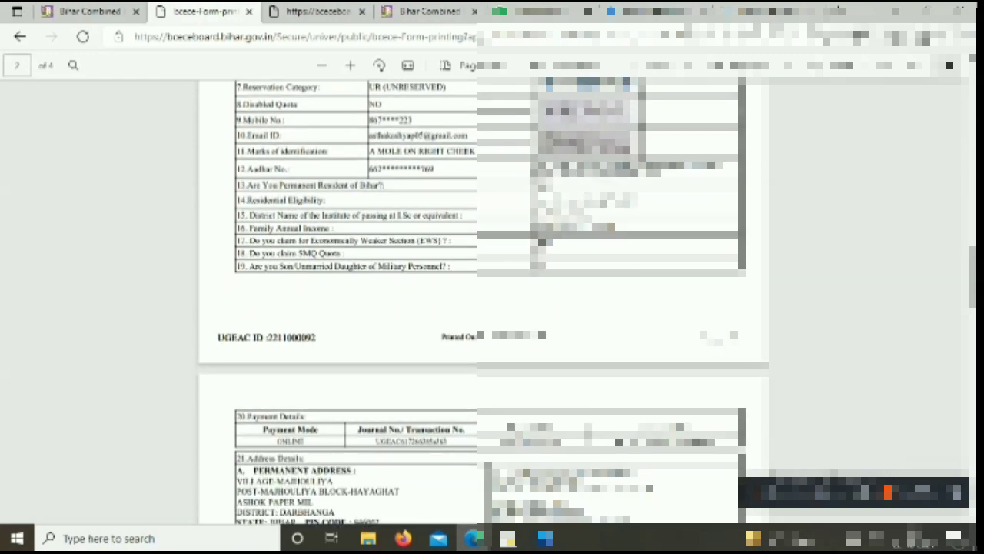
scroll(492, 300, "down", 5)
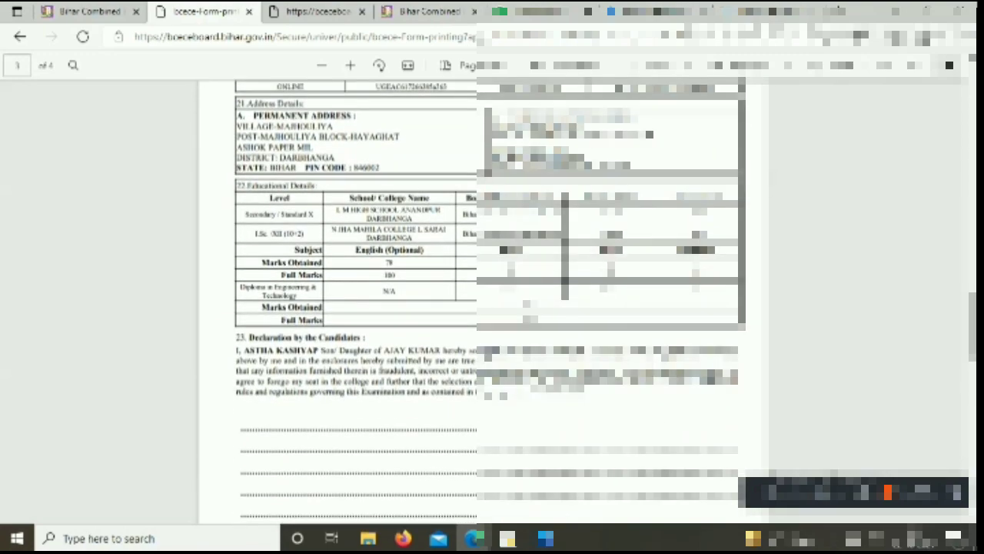
scroll(492, 300, "down", 6)
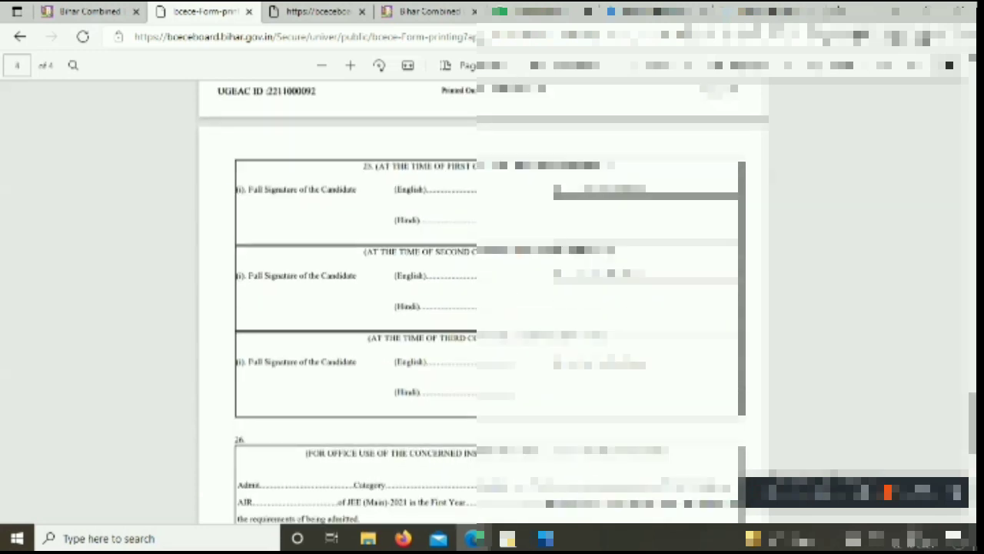
scroll(492, 299, "down", 6)
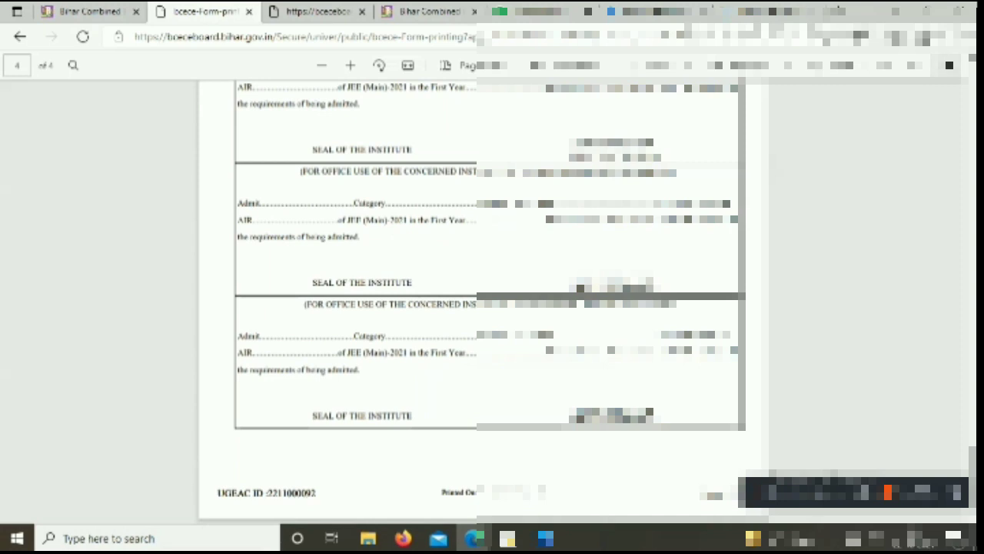
Save the four-page form as a PDF in Downloads, adding the applicant's name to the bcece-Form-printing file name
left_click(882, 65)
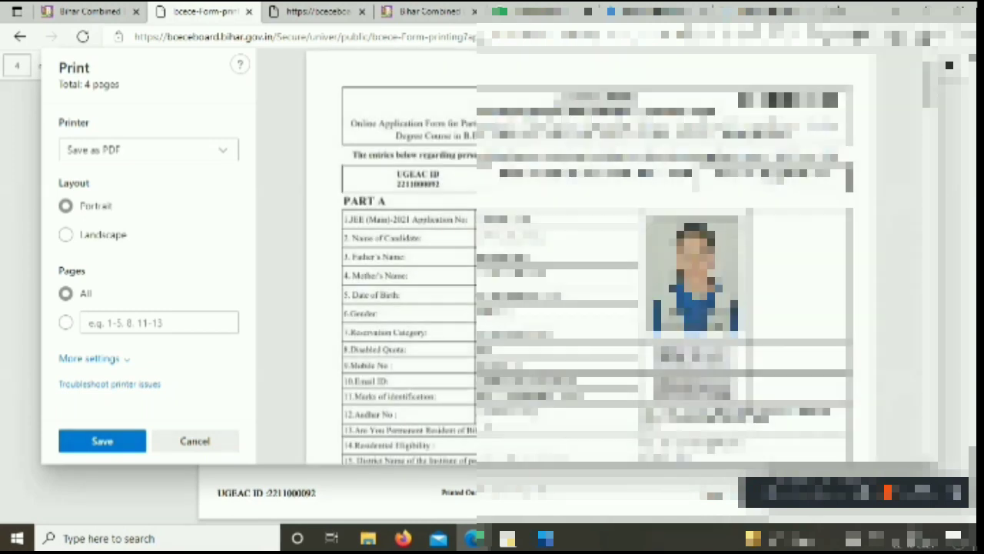
left_click(115, 438)
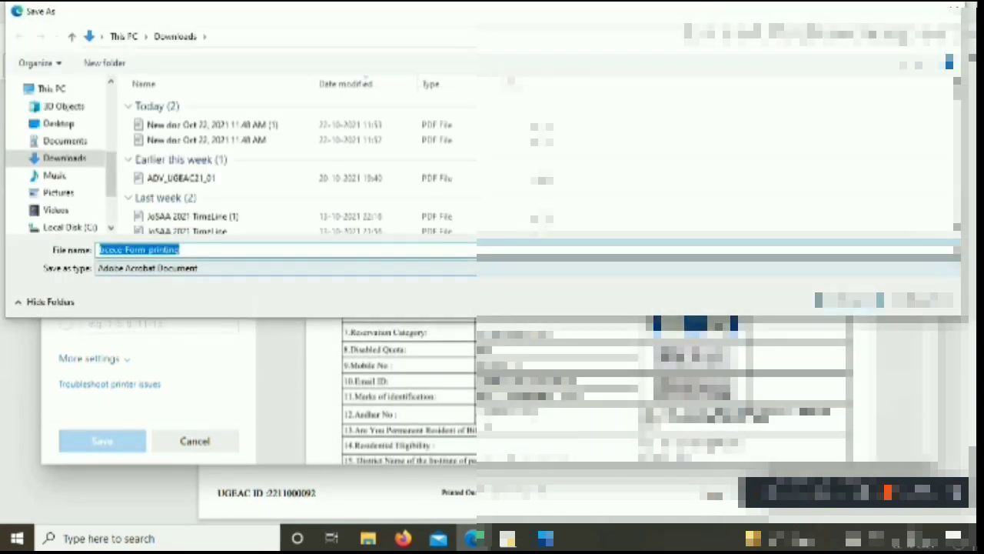
left_click(181, 250)
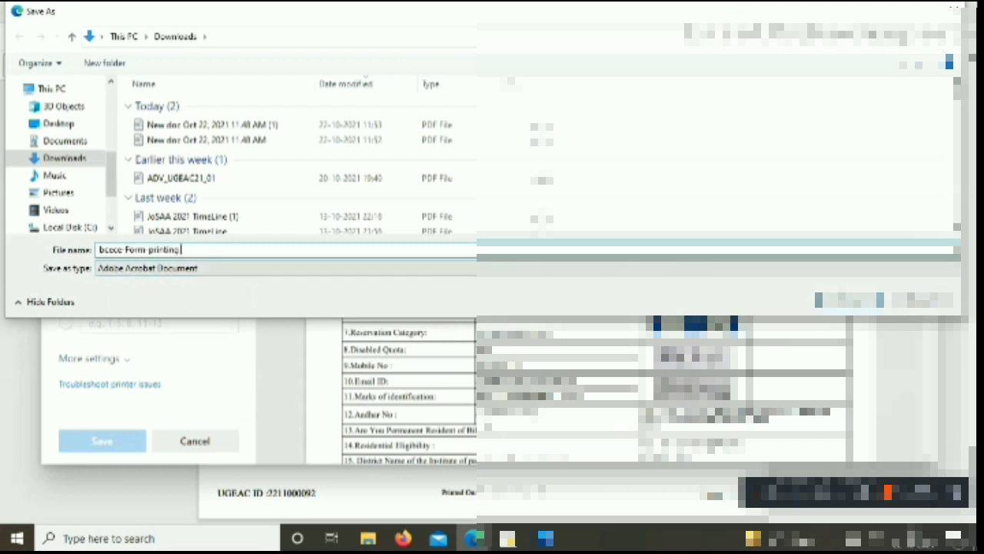
type("aadha")
key("Return")
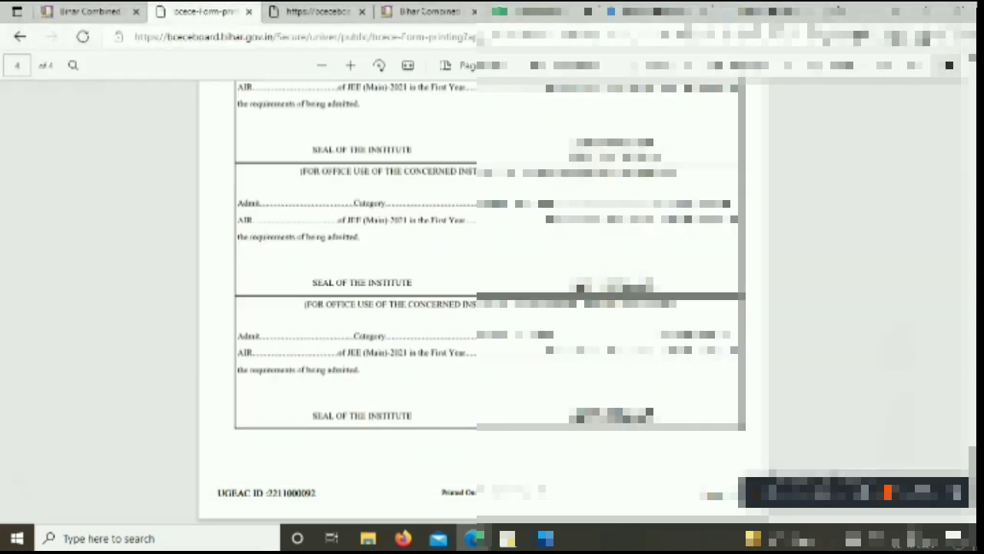